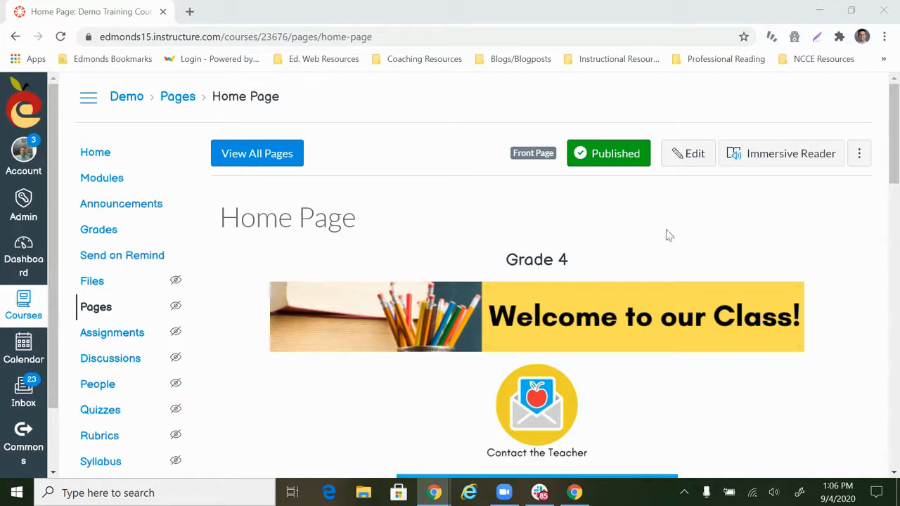
Open the course Home Page for editing and enlarge the content editing area so more of the page shows
left_click(689, 154)
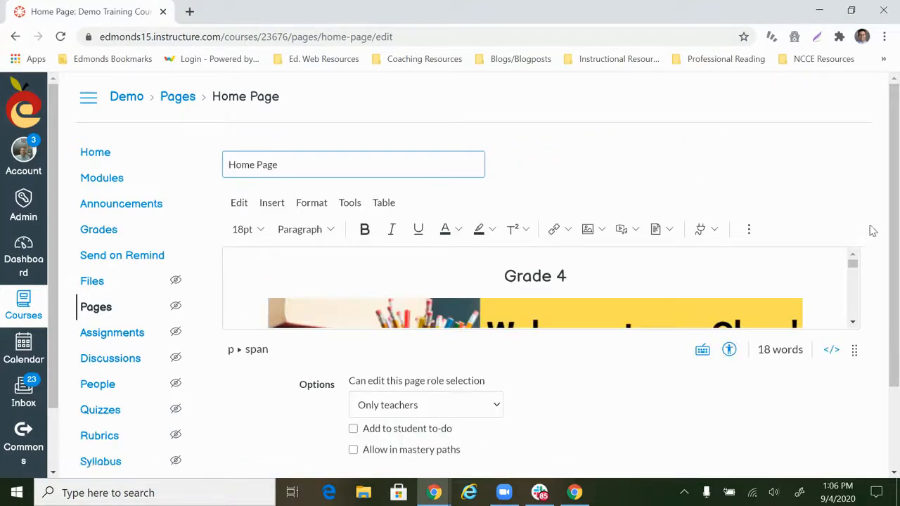
left_click_drag(892, 202, 898, 274)
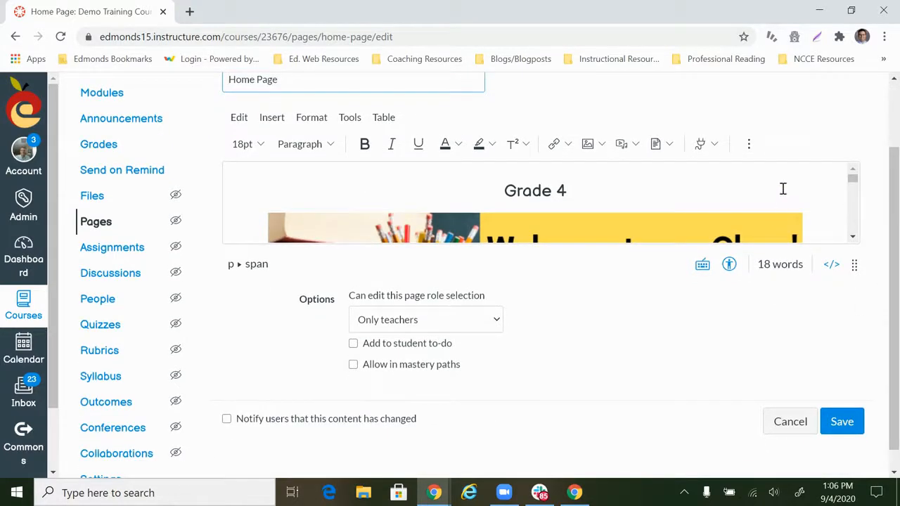
left_click_drag(852, 266, 830, 436)
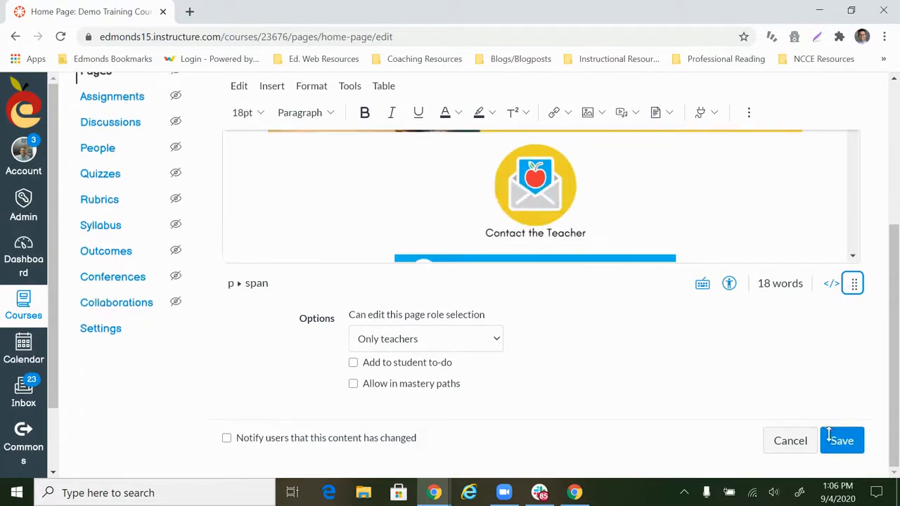
scroll(659, 362, "up", 2)
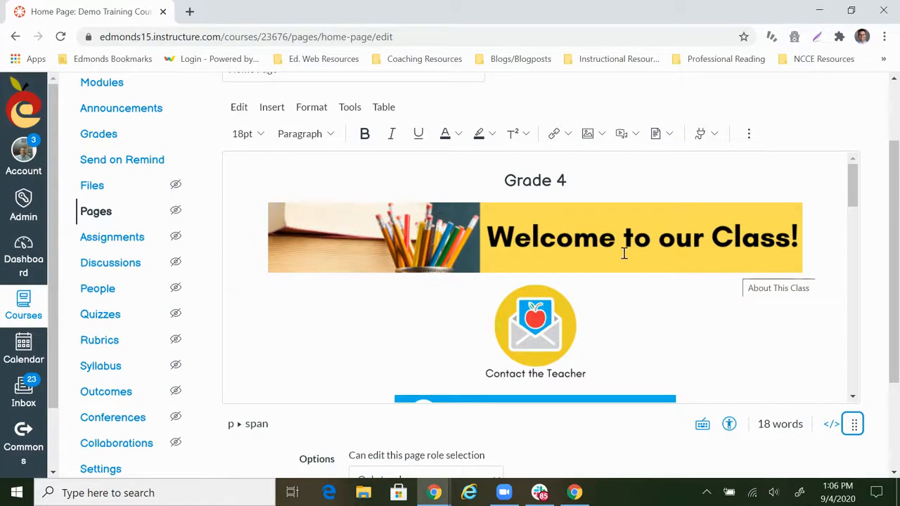
scroll(623, 253, "down", 2)
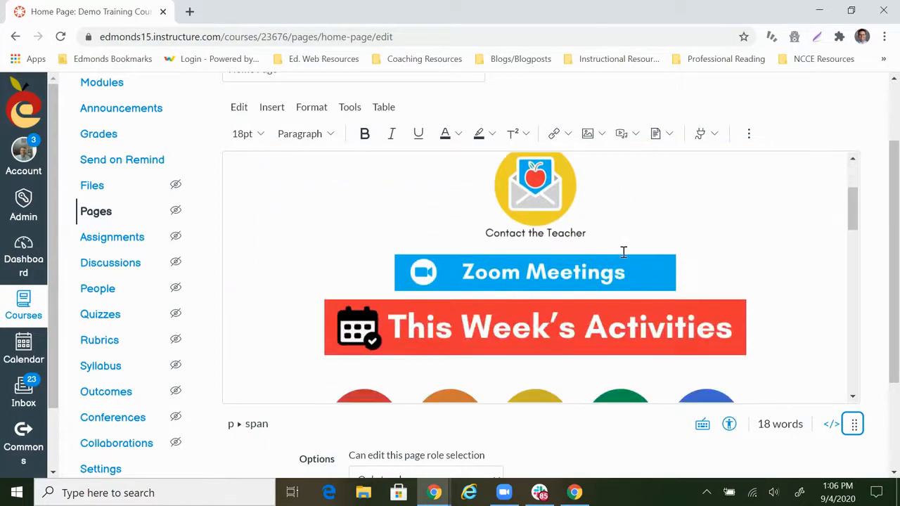
Link the This Week's Activities banner to the course module Week 1: September 7th - 11th
left_click(524, 336)
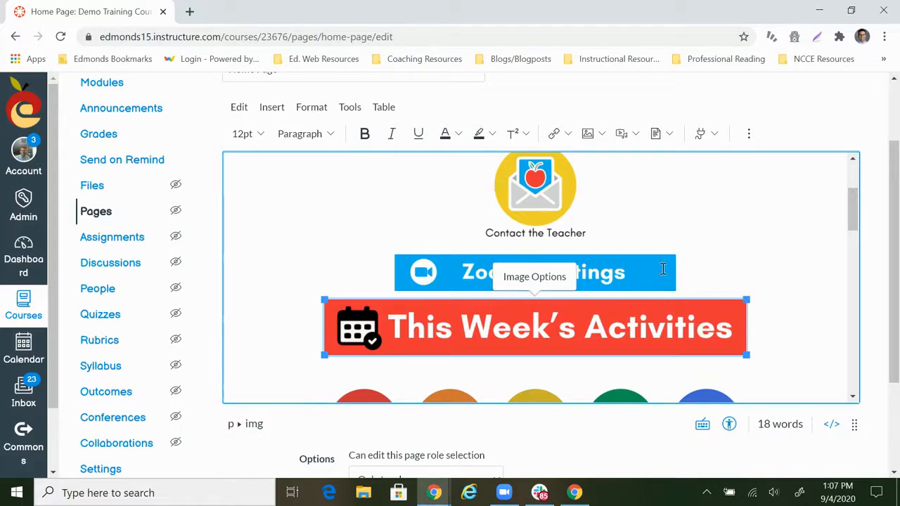
left_click(567, 134)
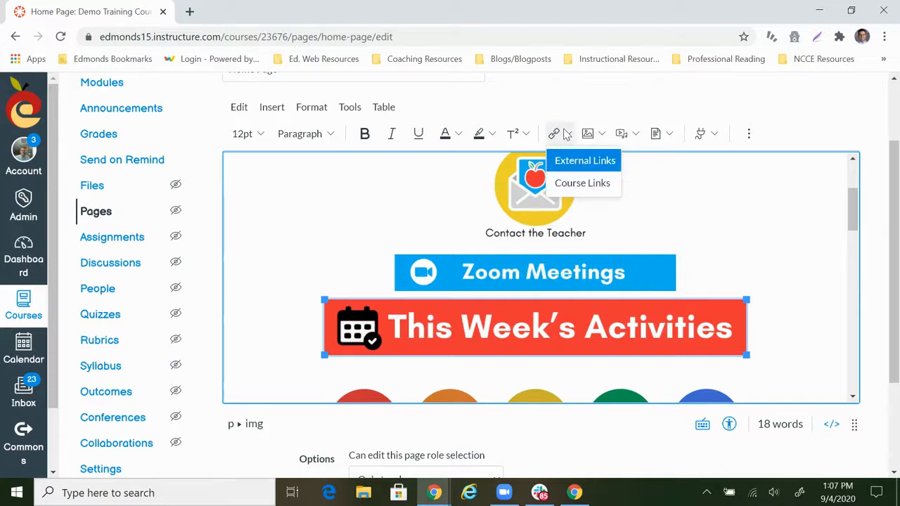
left_click(582, 189)
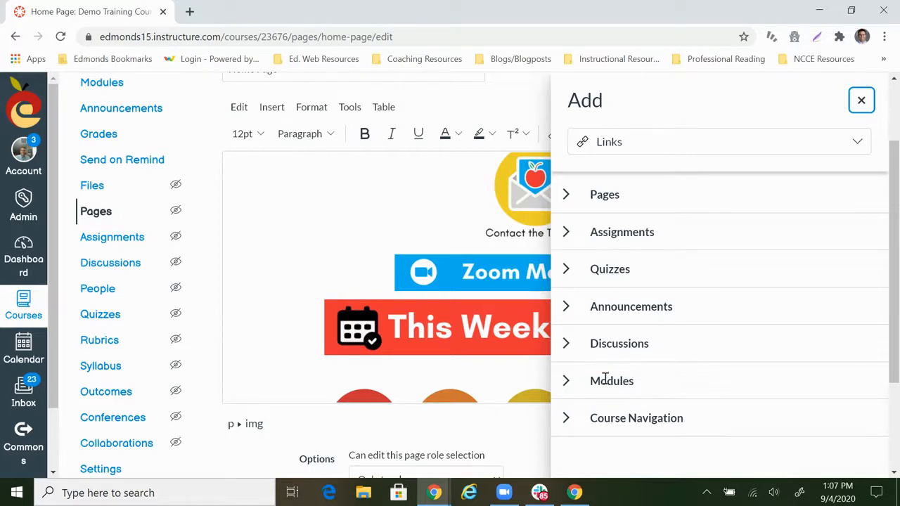
left_click(565, 381)
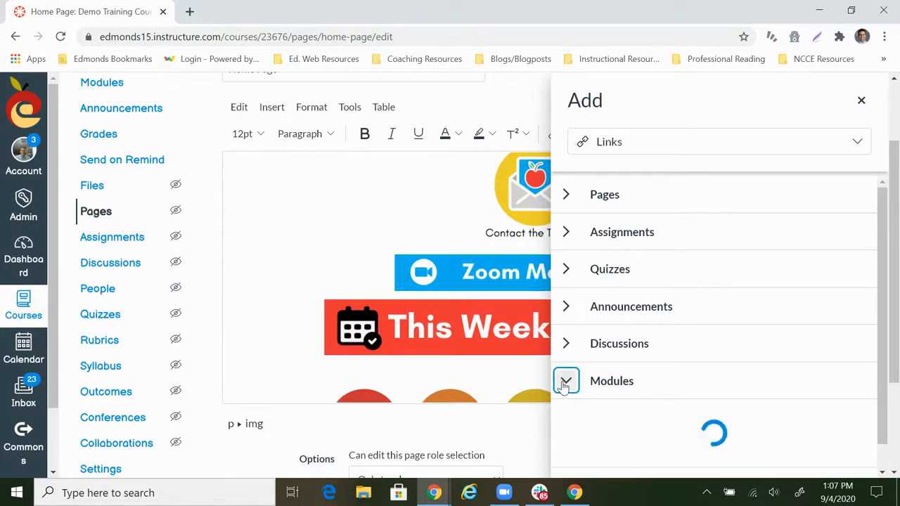
scroll(626, 369, "down", 1)
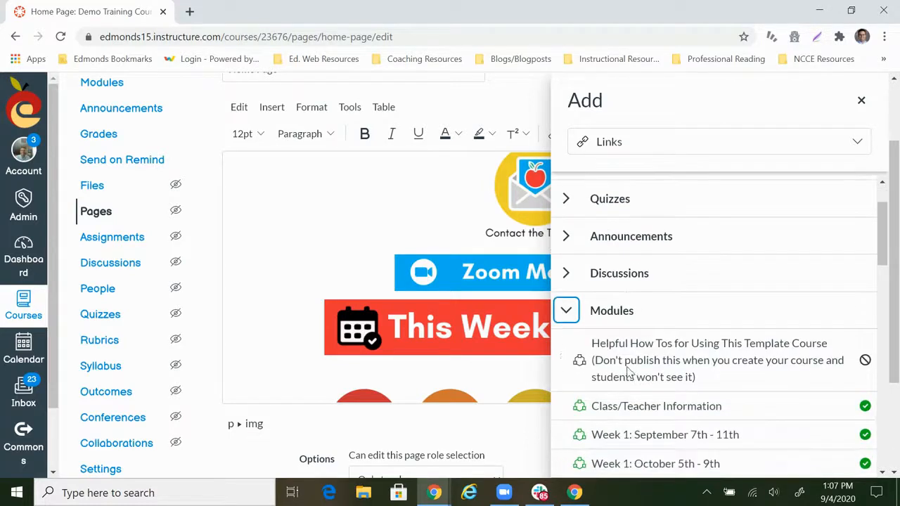
scroll(628, 373, "down", 1)
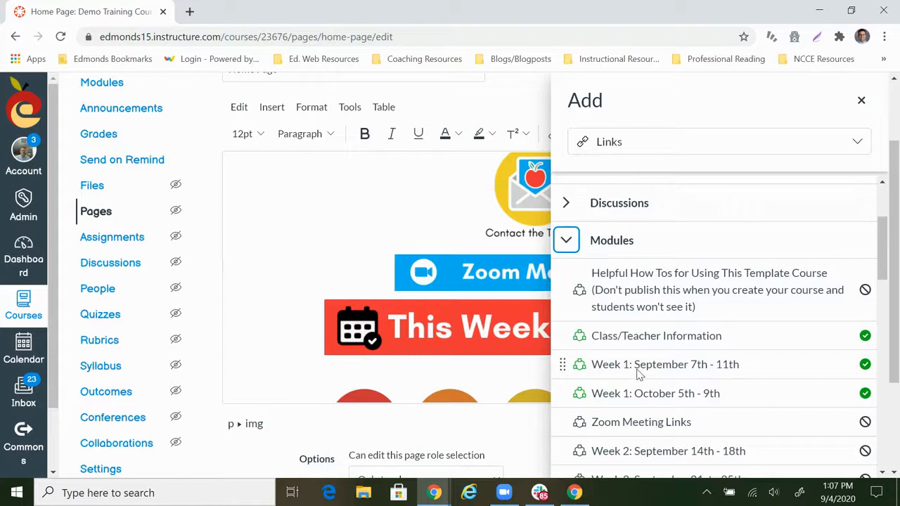
left_click(635, 370)
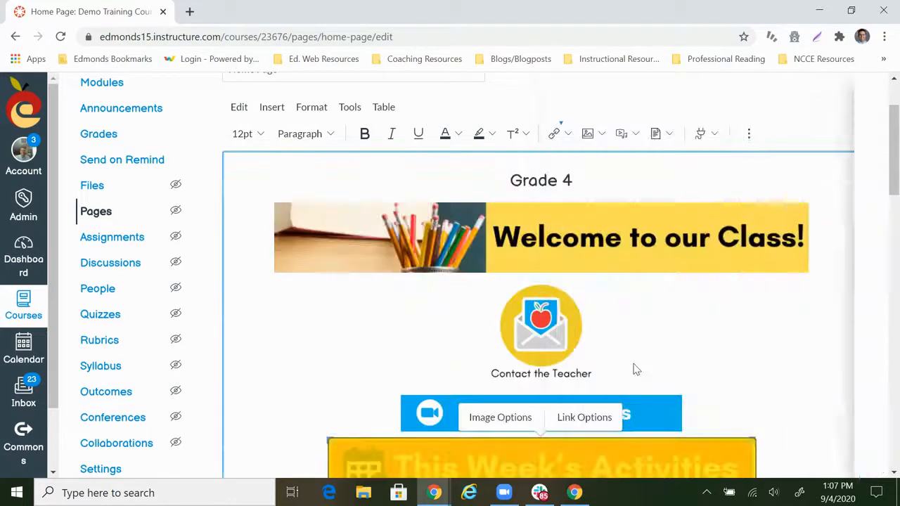
scroll(735, 340, "down", 2)
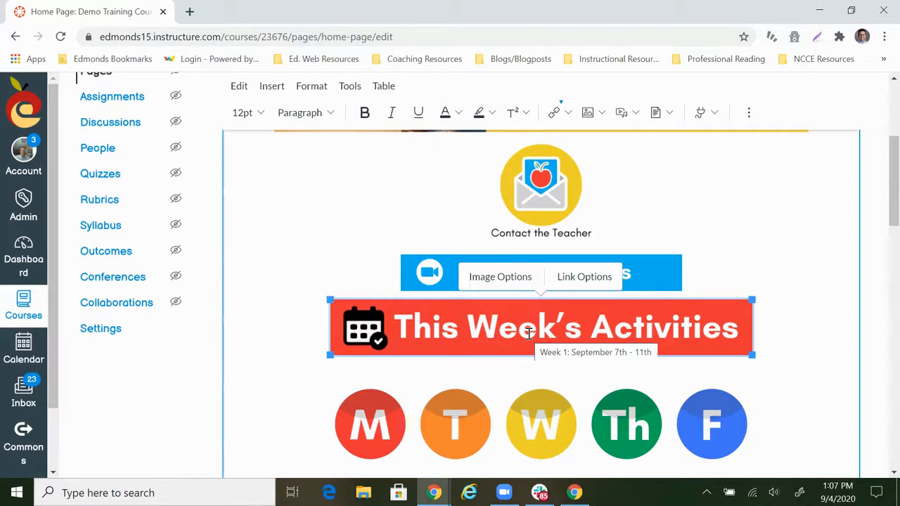
Link the M button image below the This Week's Activities banner to the course page Sept. 7 - Monday Schedule
scroll(529, 333, "down", 1)
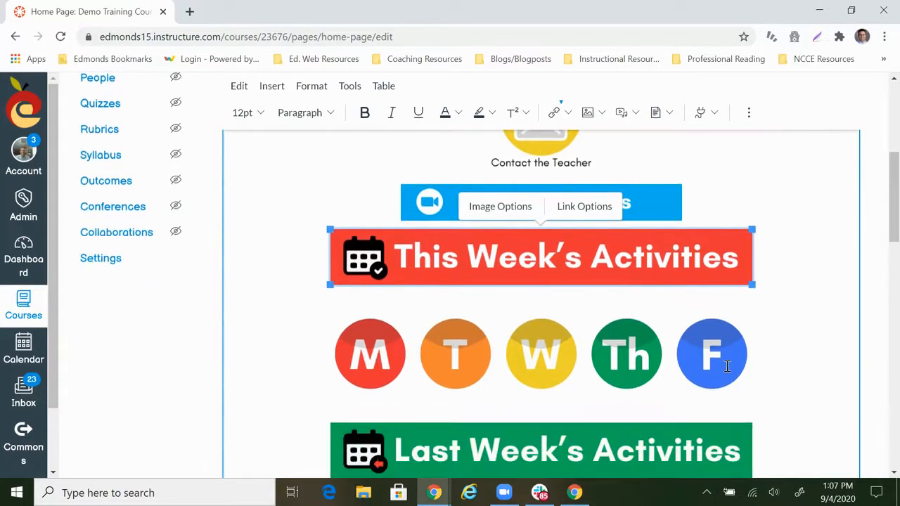
left_click(383, 363)
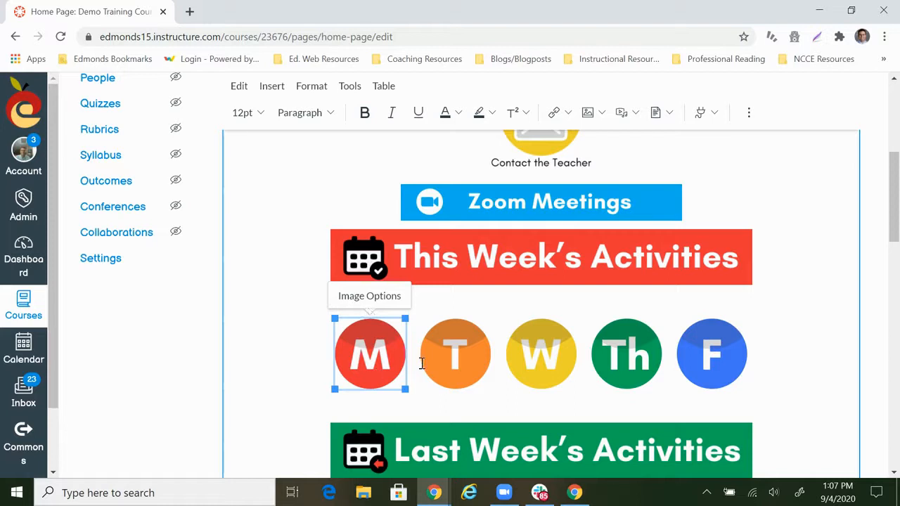
left_click(568, 113)
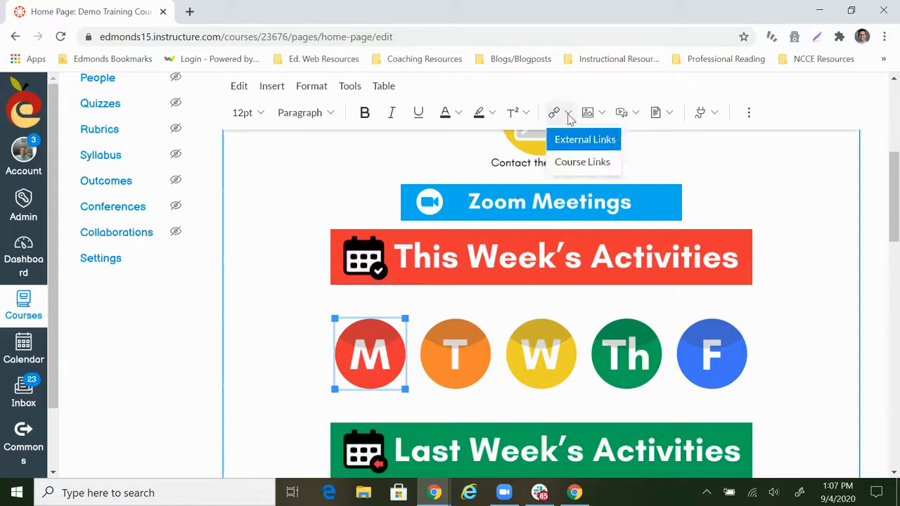
left_click(571, 161)
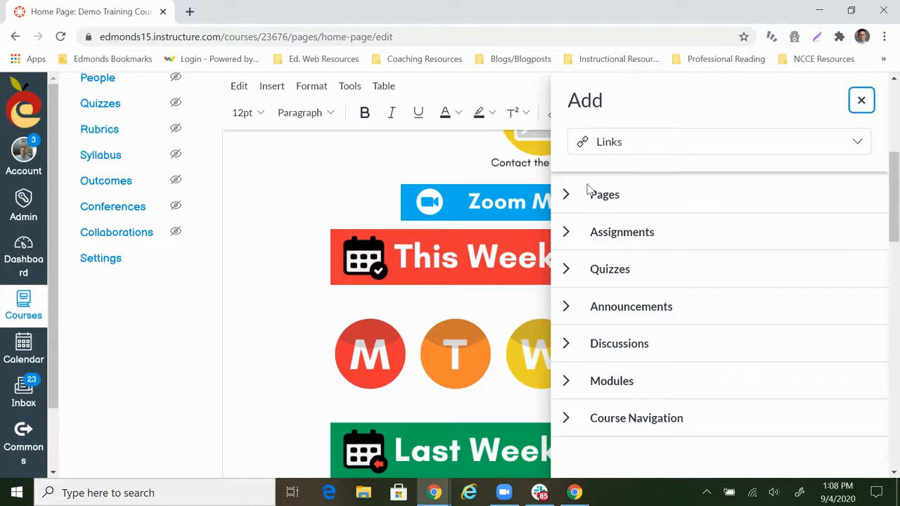
left_click(565, 197)
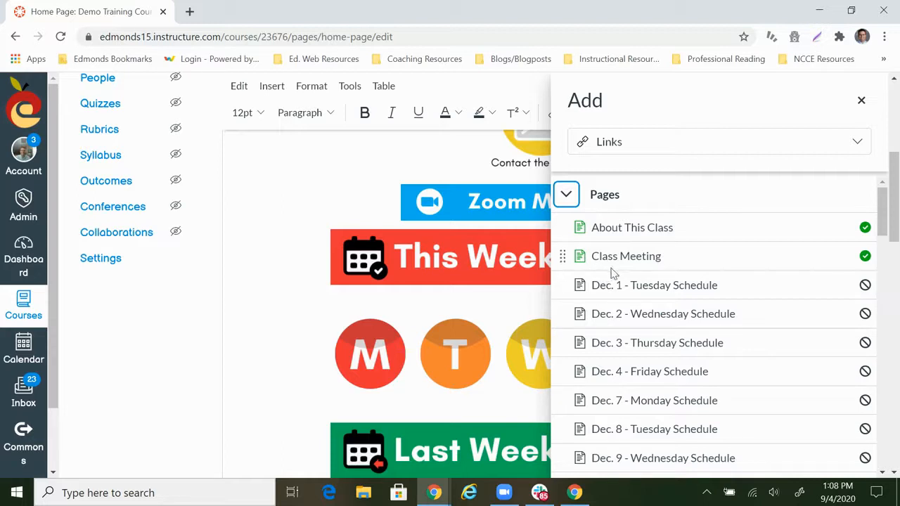
scroll(611, 274, "down", 7)
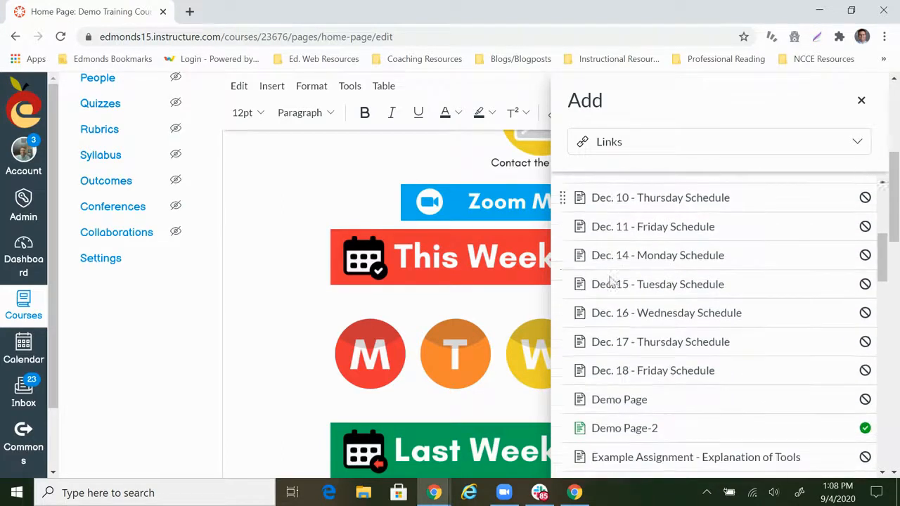
scroll(609, 283, "down", 6)
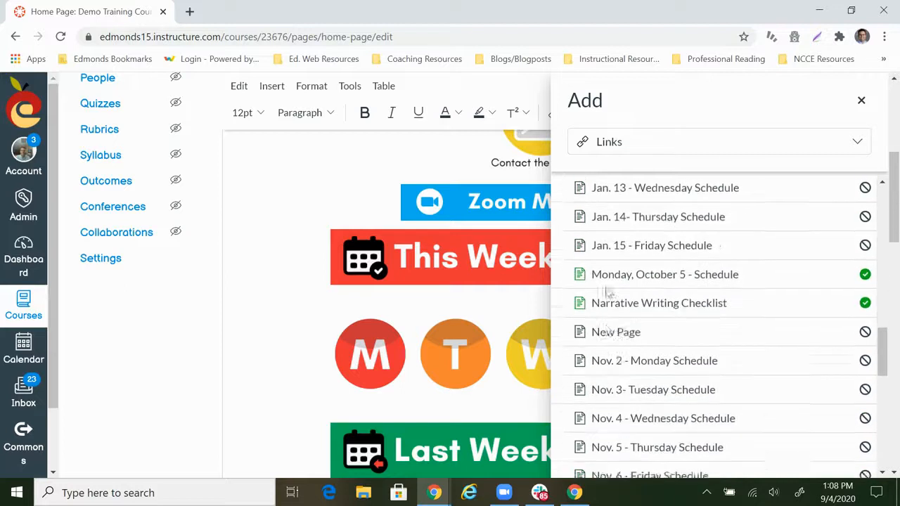
scroll(607, 291, "down", 5)
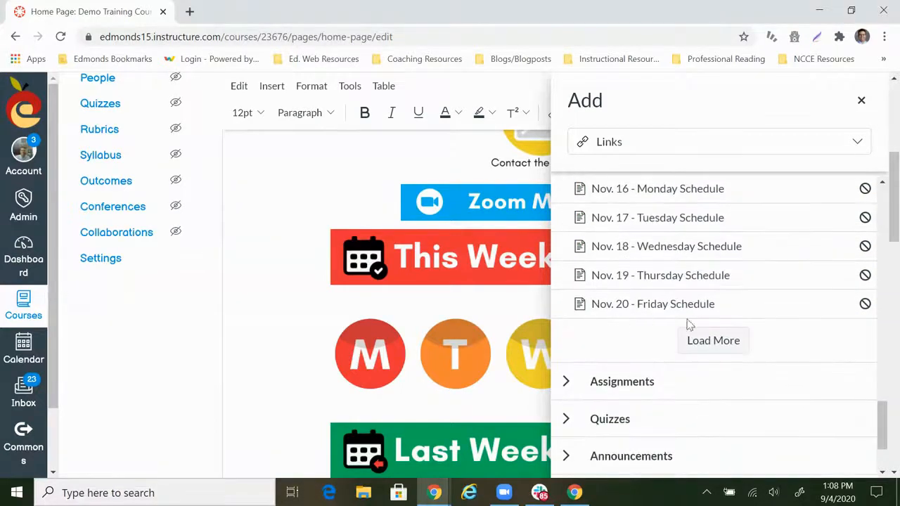
left_click(719, 342)
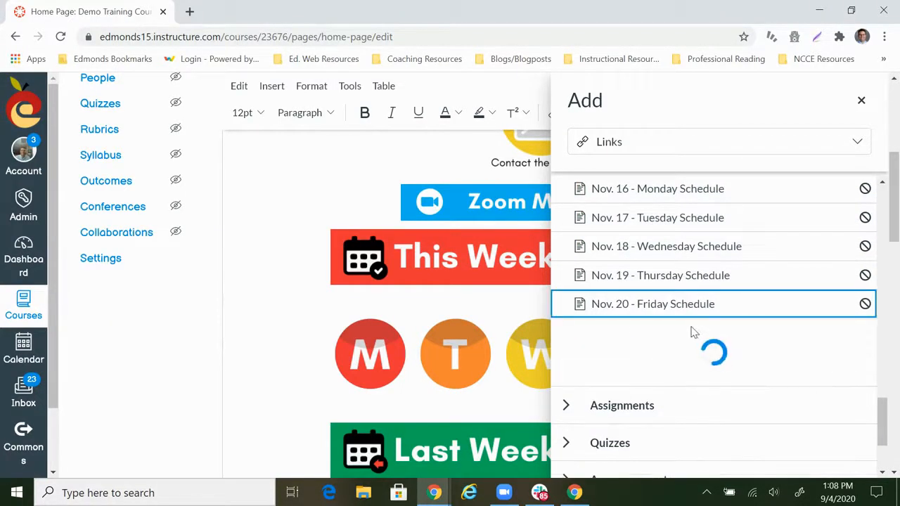
scroll(643, 322, "down", 5)
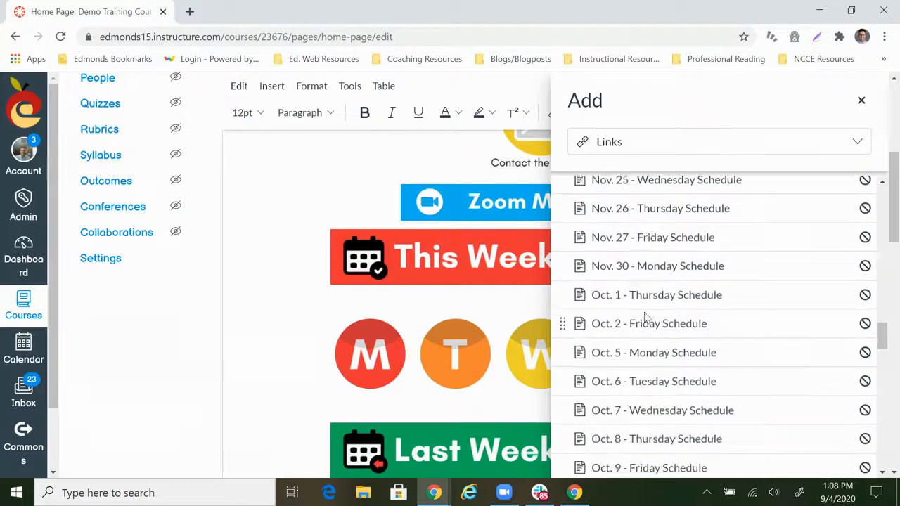
scroll(646, 318, "down", 8)
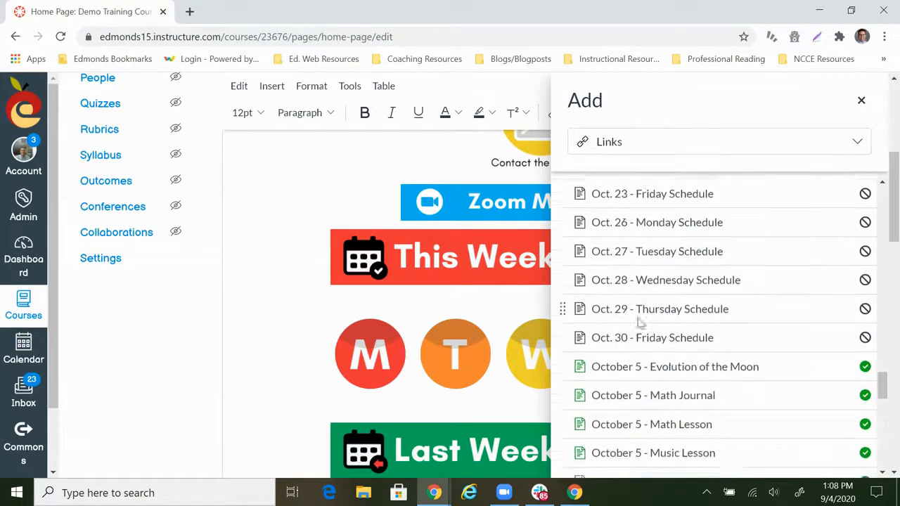
scroll(640, 323, "down", 4)
scroll(644, 318, "up", 1)
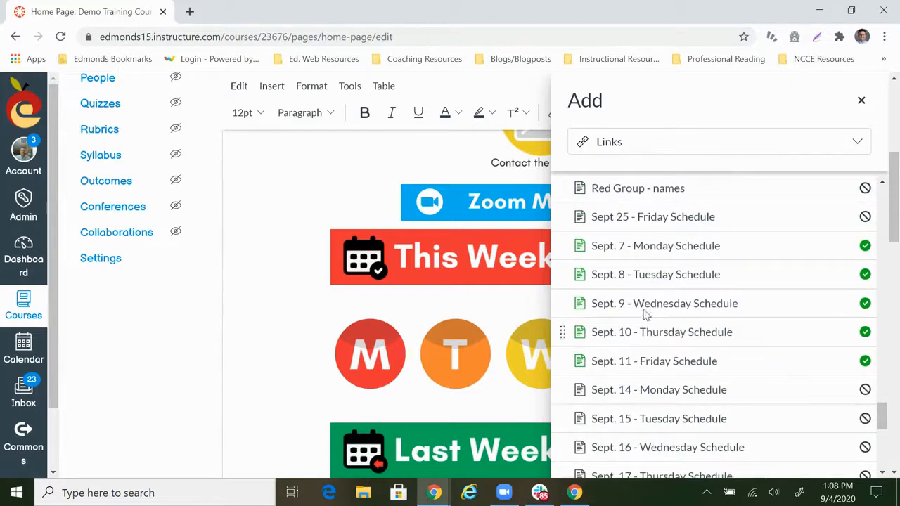
left_click(615, 248)
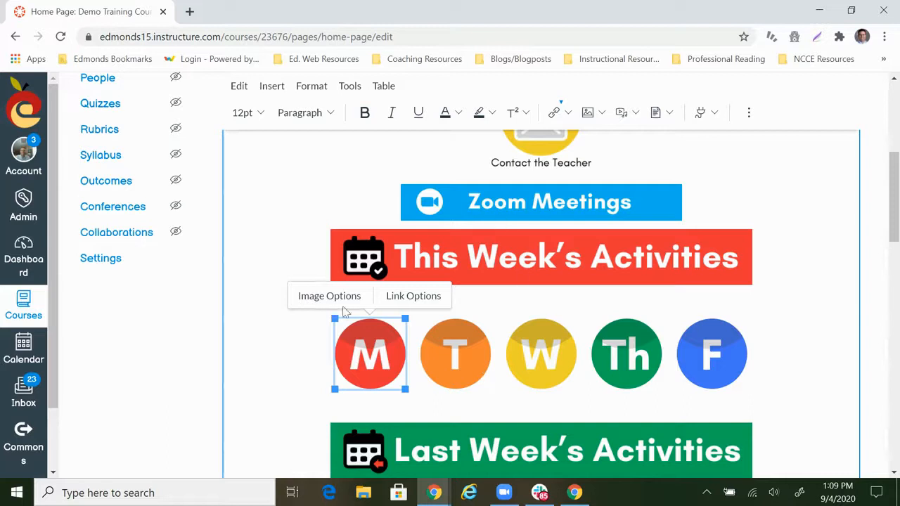
Replace the link on the This Week's Activities banner with a course link to the module Week 2: September 14th - 18th
left_click(521, 258)
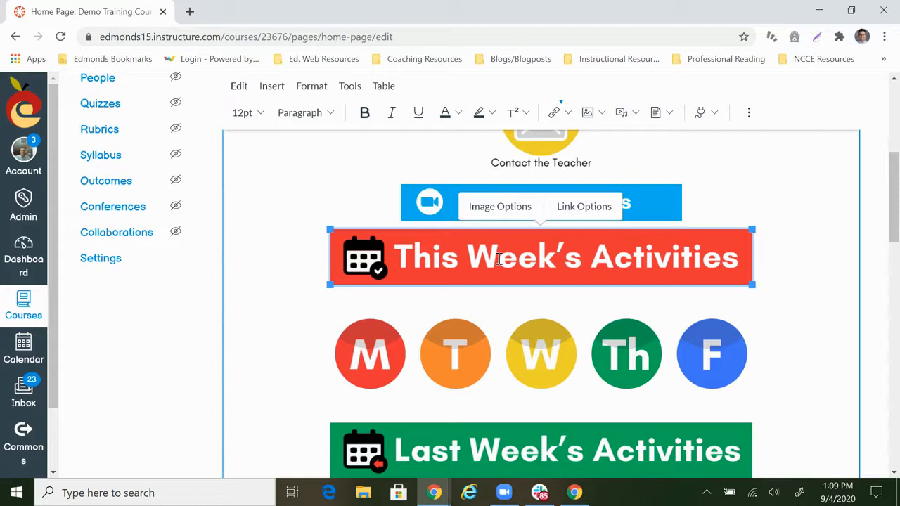
left_click(567, 114)
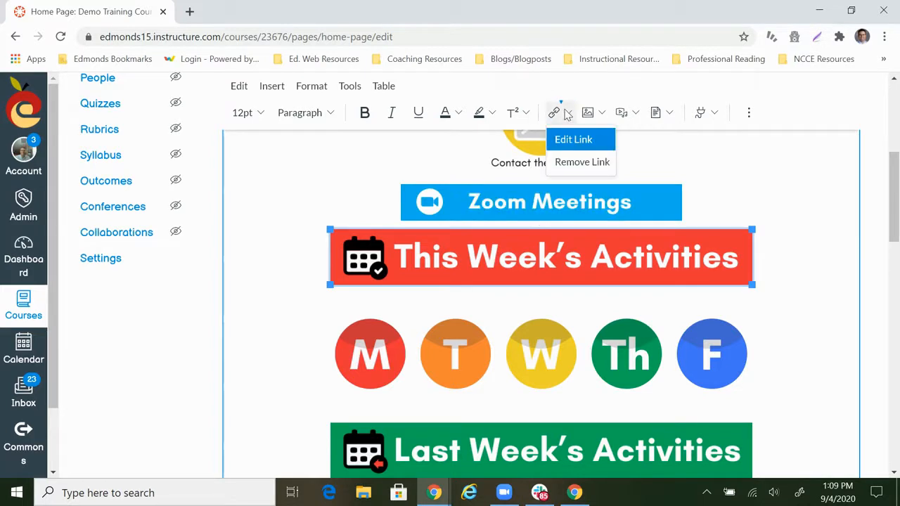
left_click(580, 162)
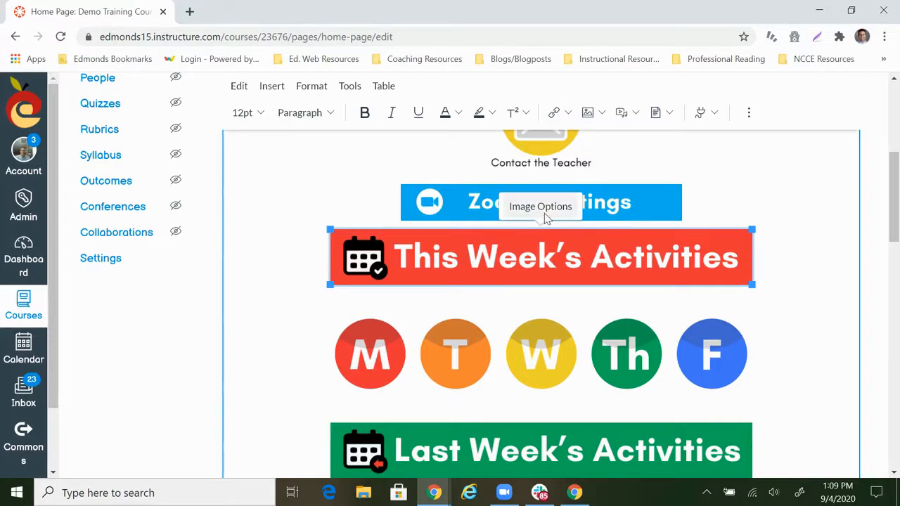
left_click(567, 114)
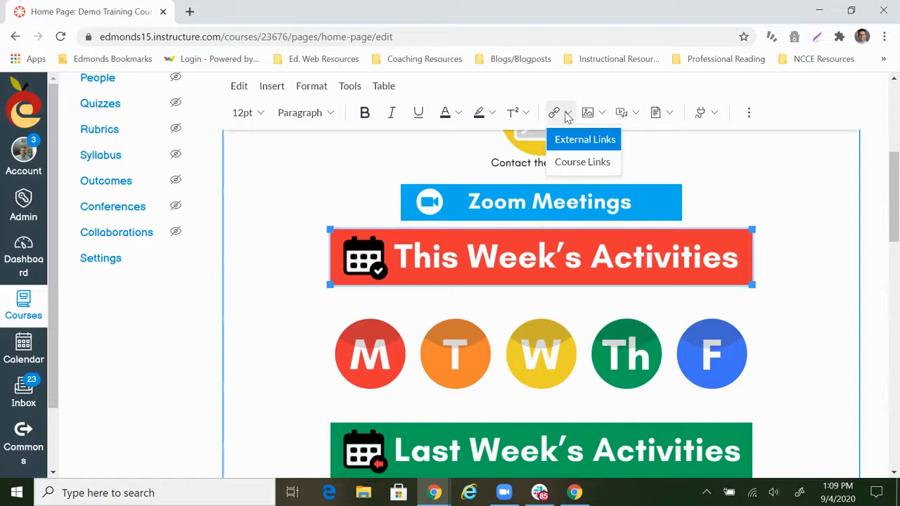
left_click(574, 165)
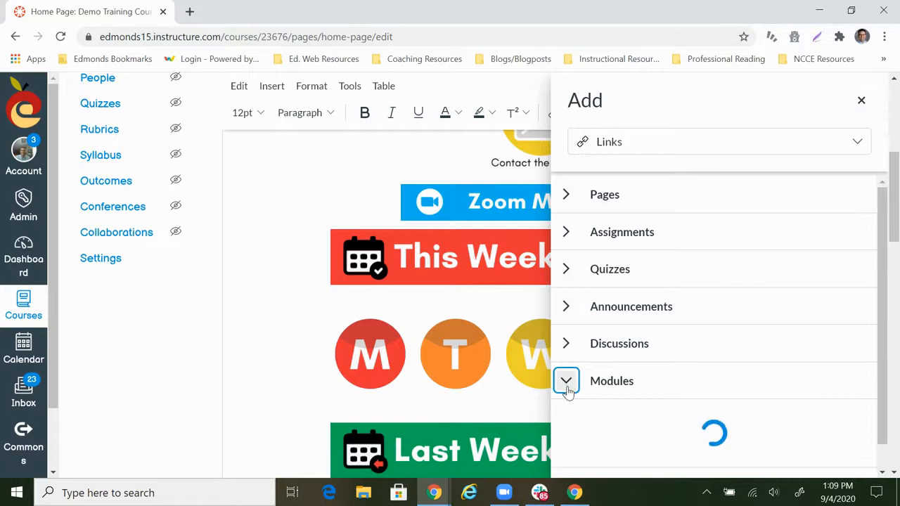
scroll(707, 359, "down", 1)
scroll(706, 358, "down", 3)
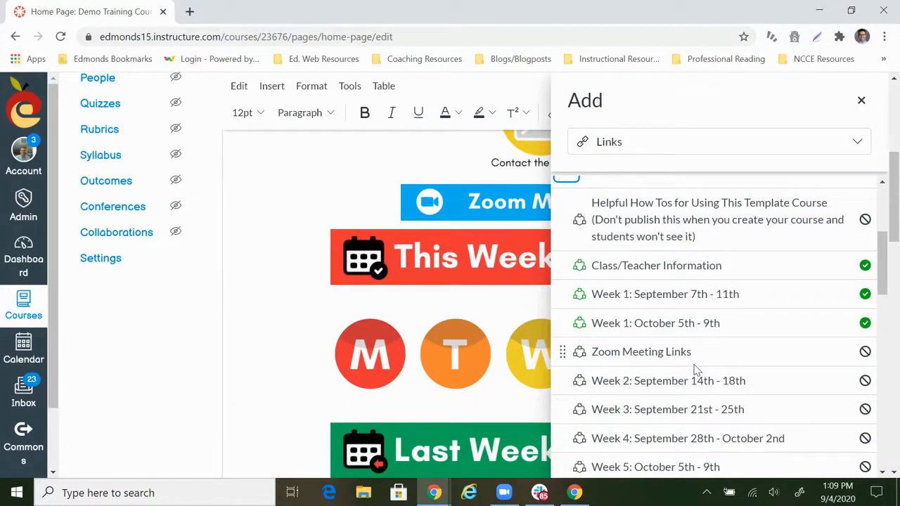
scroll(686, 362, "down", 1)
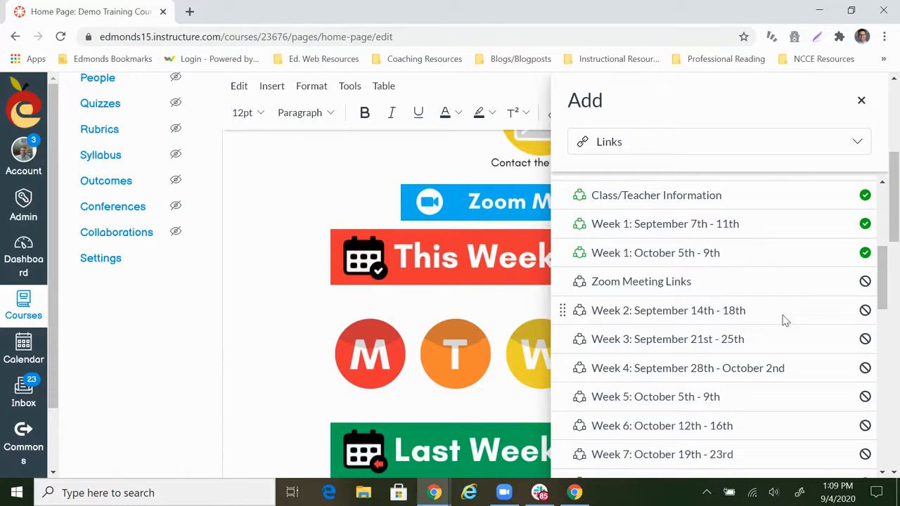
left_click(663, 314)
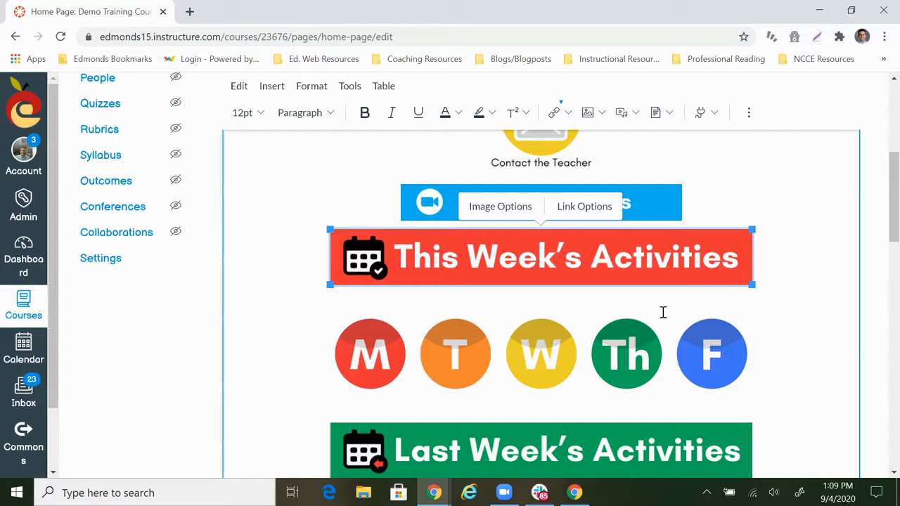
Replace the link on the M button image with a course link to the page Sept. 14 - Monday Schedule
left_click(370, 351)
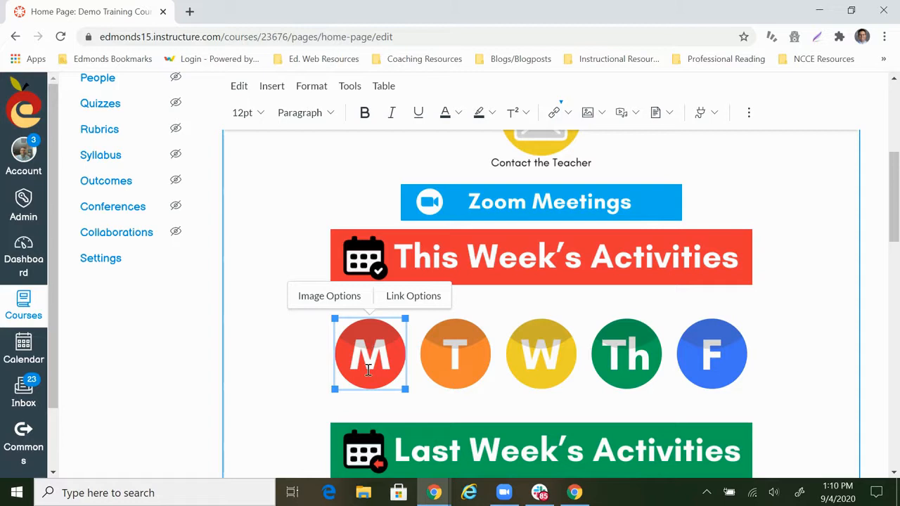
left_click(560, 112)
left_click(570, 160)
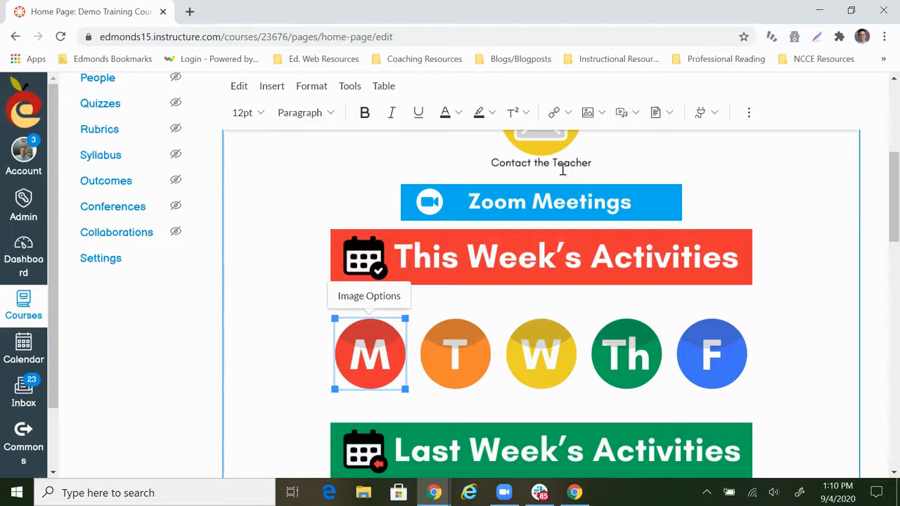
left_click(566, 116)
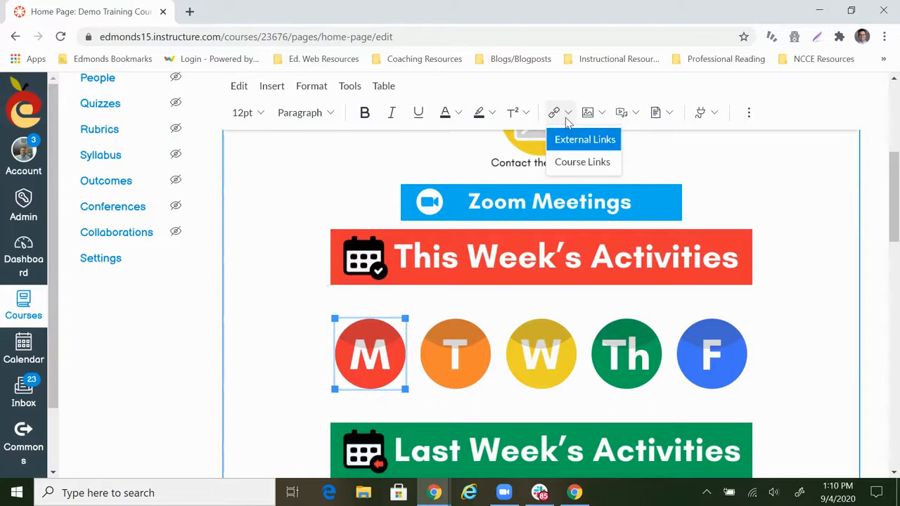
left_click(573, 162)
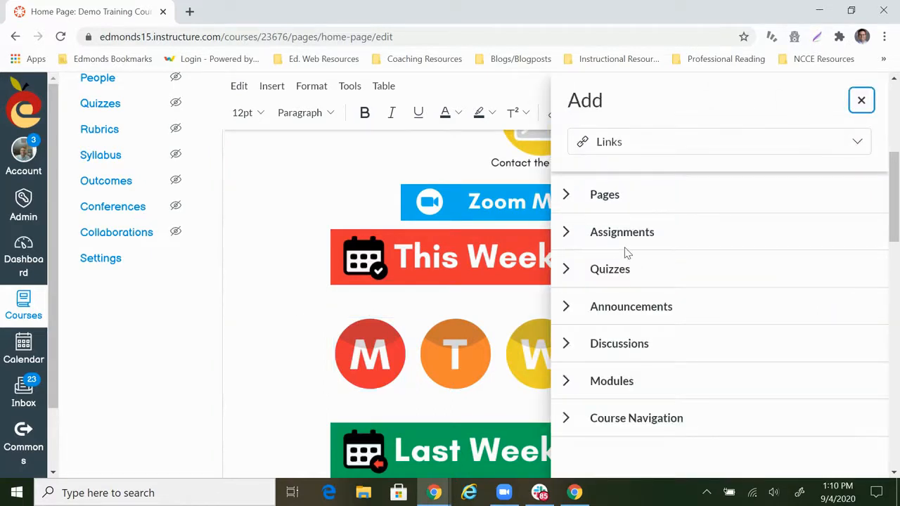
left_click(567, 197)
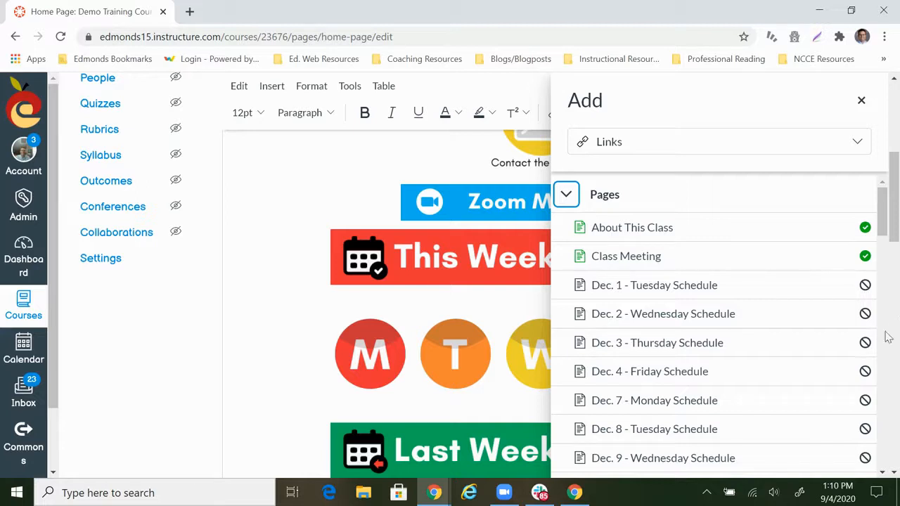
scroll(656, 284, "down", 1)
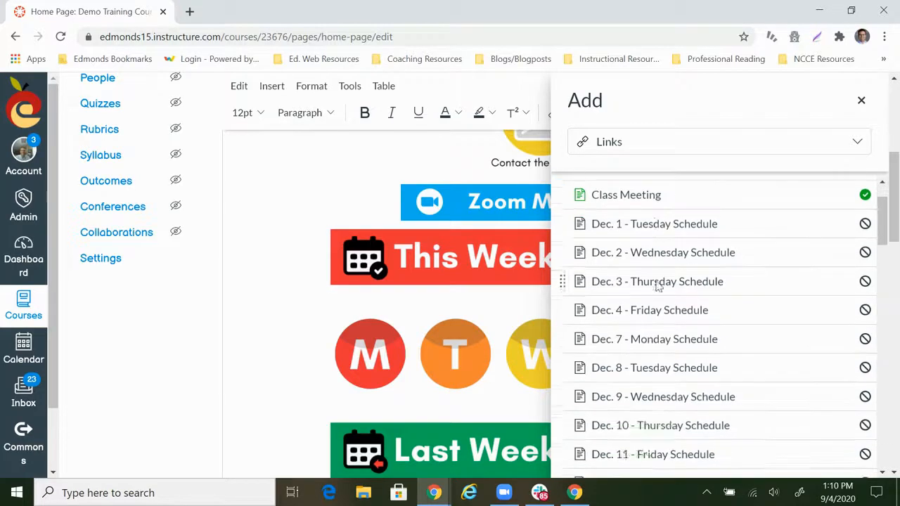
scroll(657, 285, "down", 15)
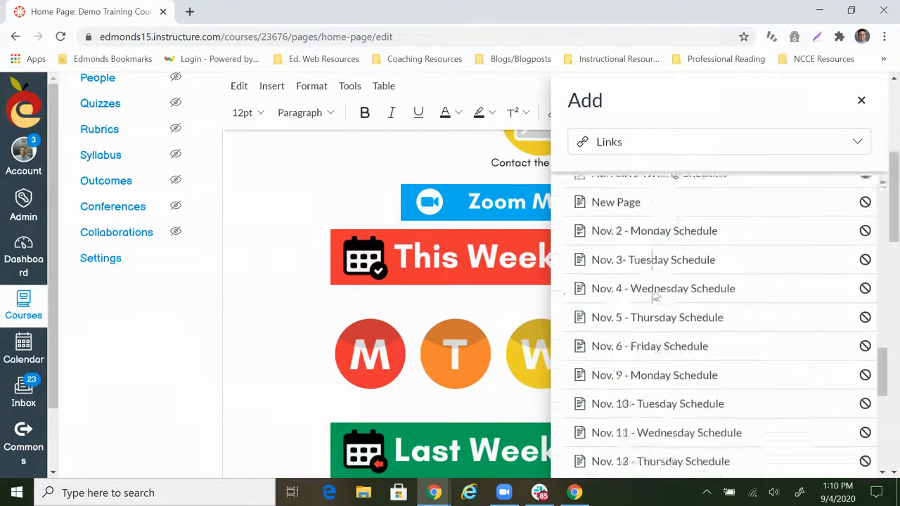
scroll(654, 297, "down", 5)
left_click(712, 340)
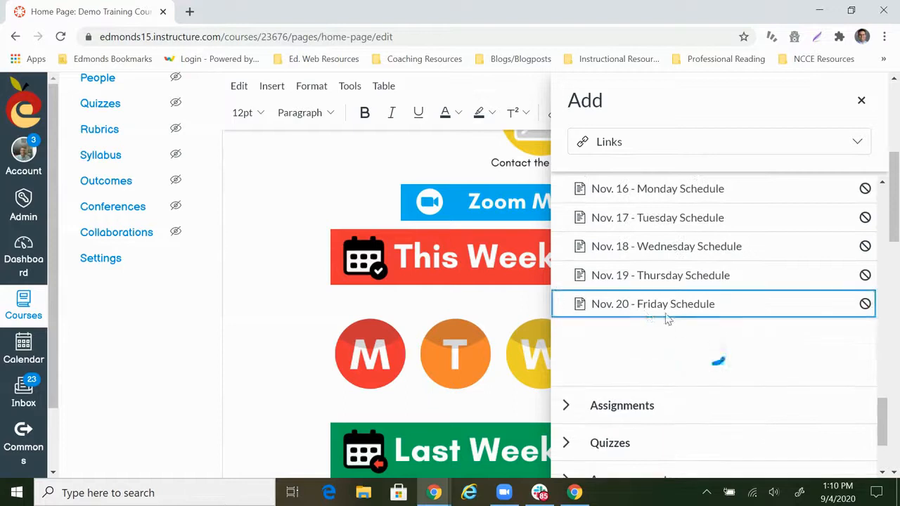
scroll(642, 318, "down", 2)
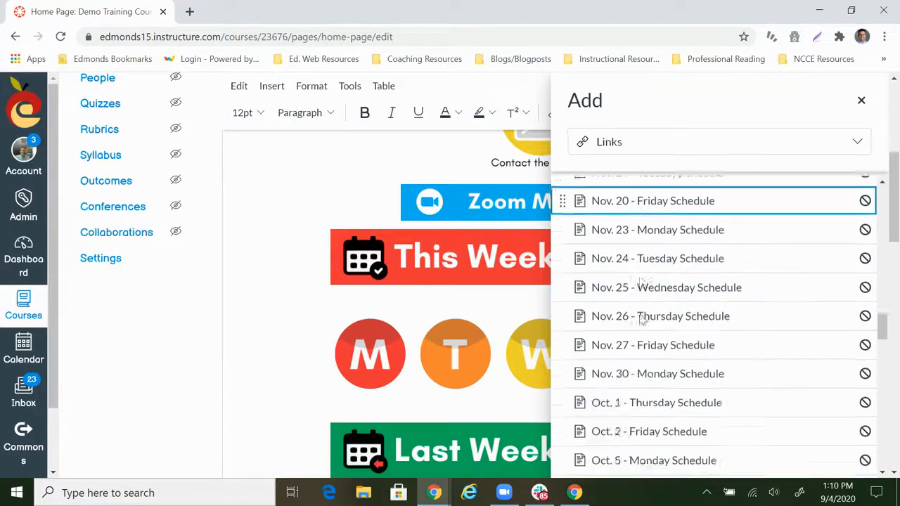
scroll(641, 320, "down", 10)
scroll(641, 320, "down", 4)
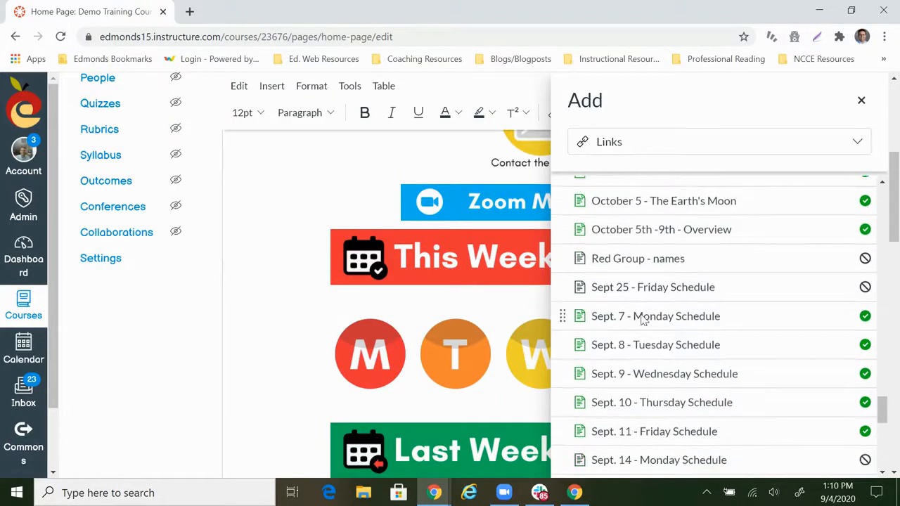
scroll(641, 320, "down", 1)
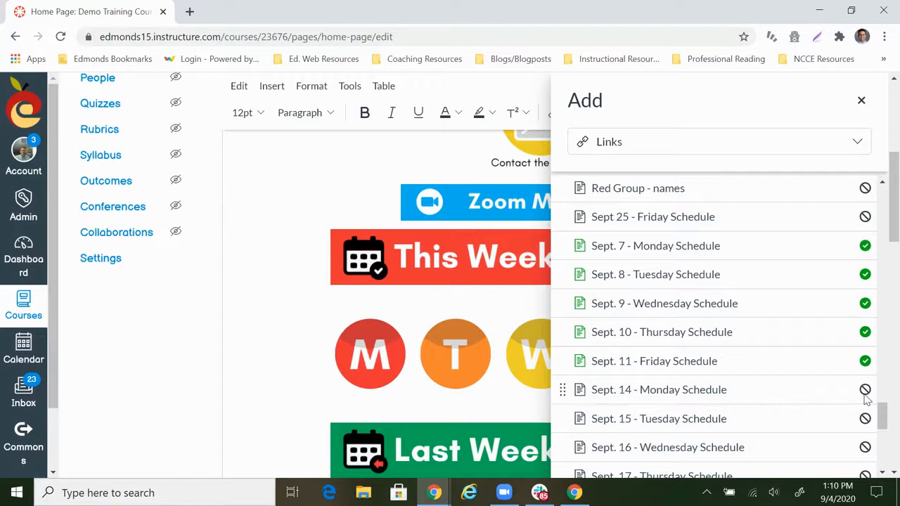
left_click(659, 389)
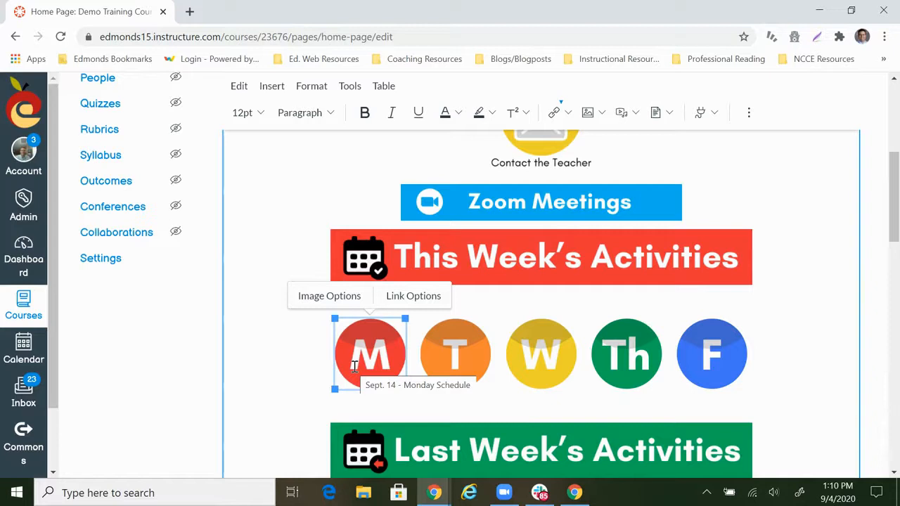
Replace the link on the Last Week's Activities banner with a course link to the module Week 1: September 7th - 11th
scroll(526, 305, "down", 2)
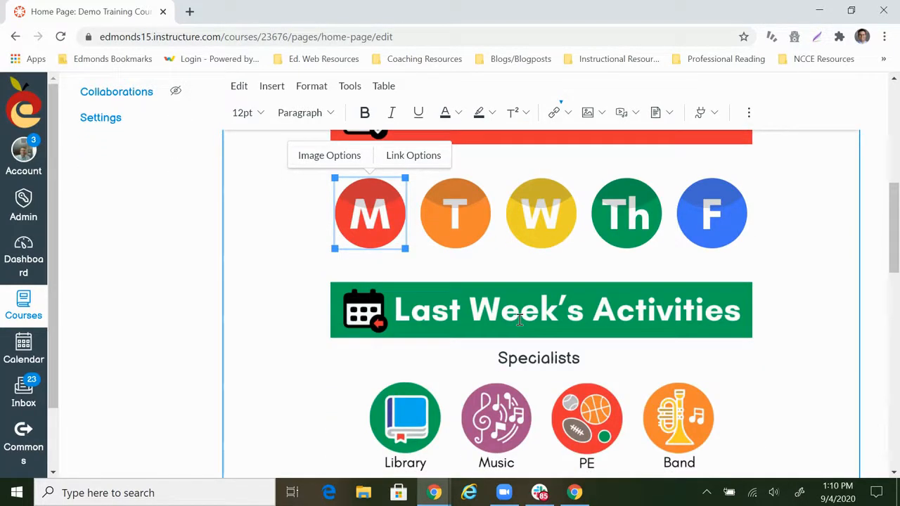
left_click(519, 321)
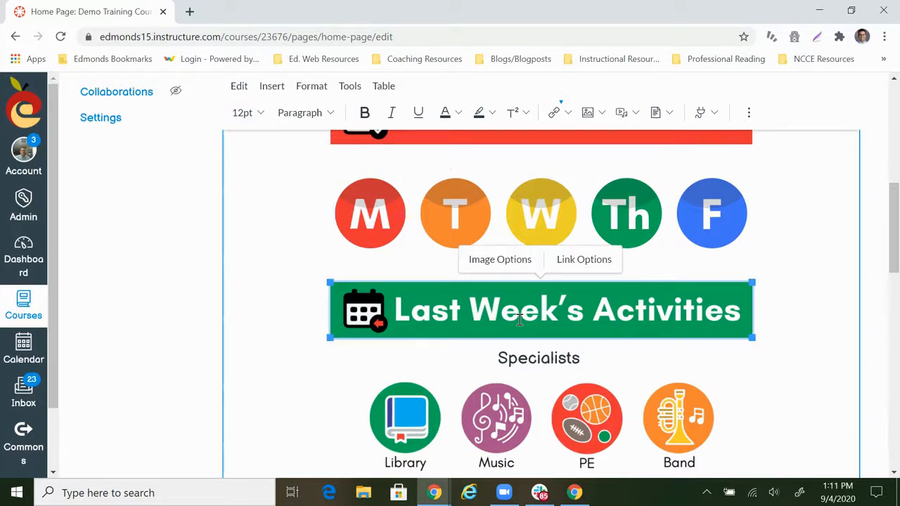
left_click(567, 112)
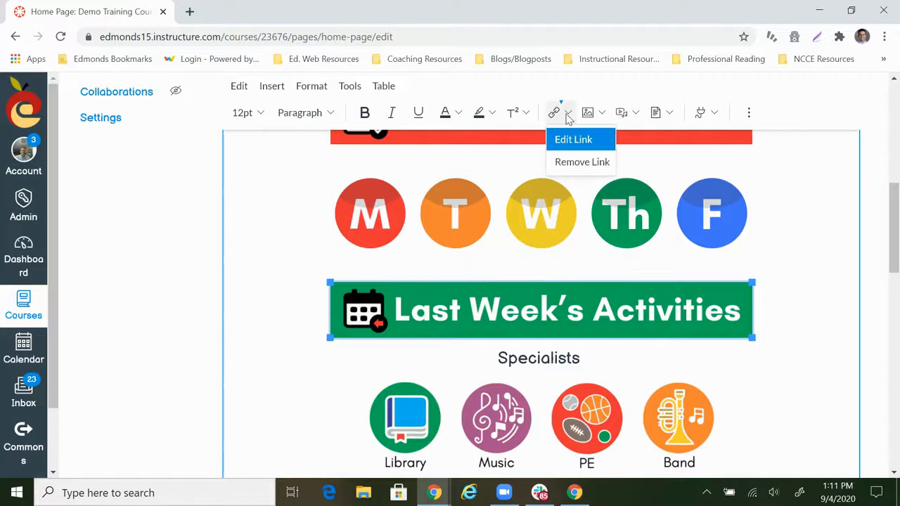
left_click(573, 160)
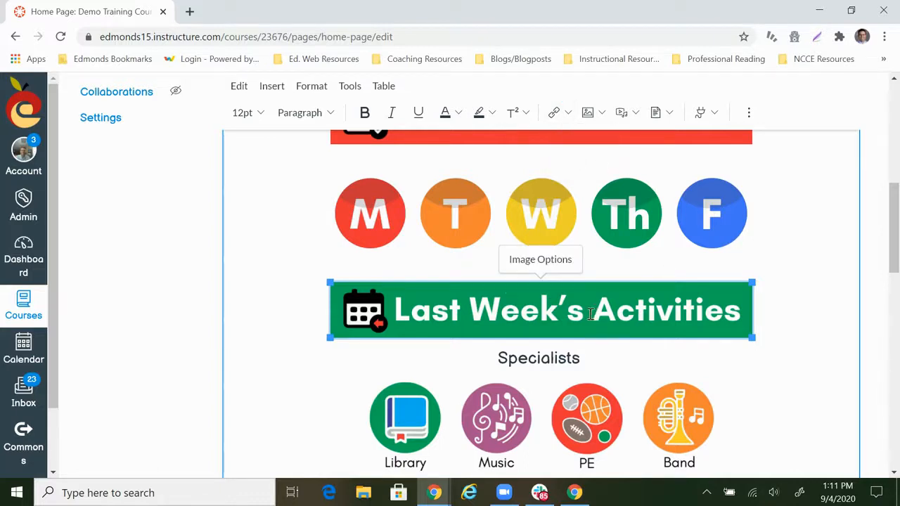
left_click(570, 114)
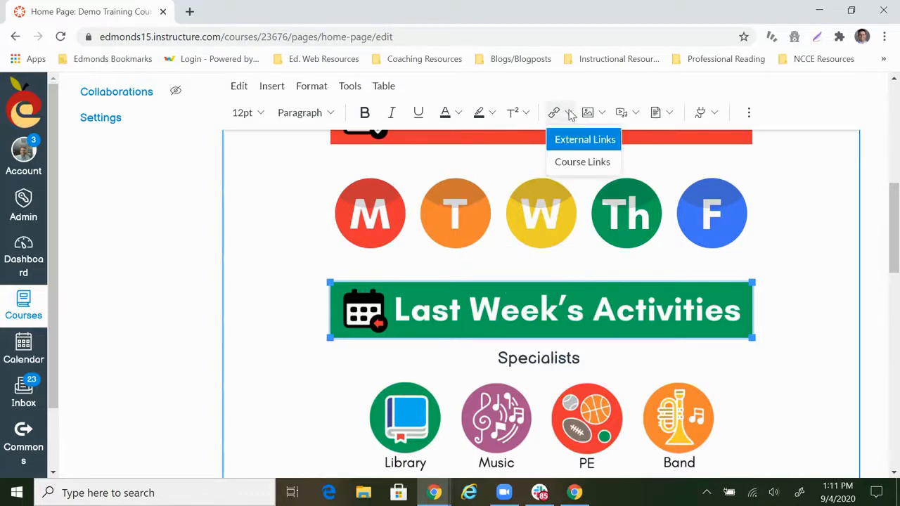
left_click(577, 162)
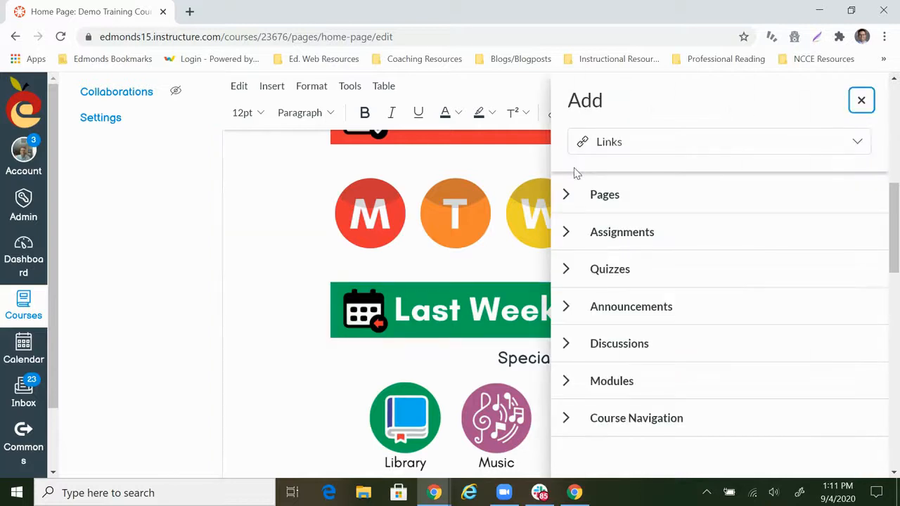
left_click(567, 381)
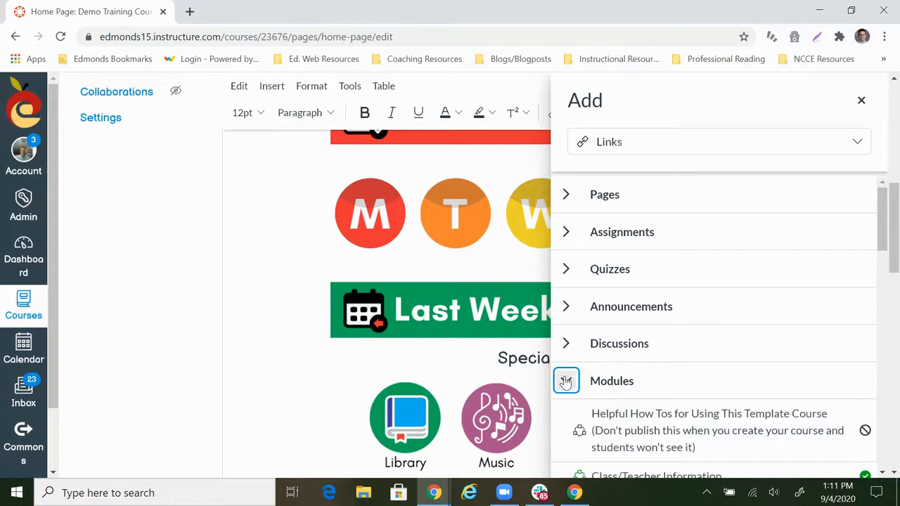
scroll(700, 341, "down", 3)
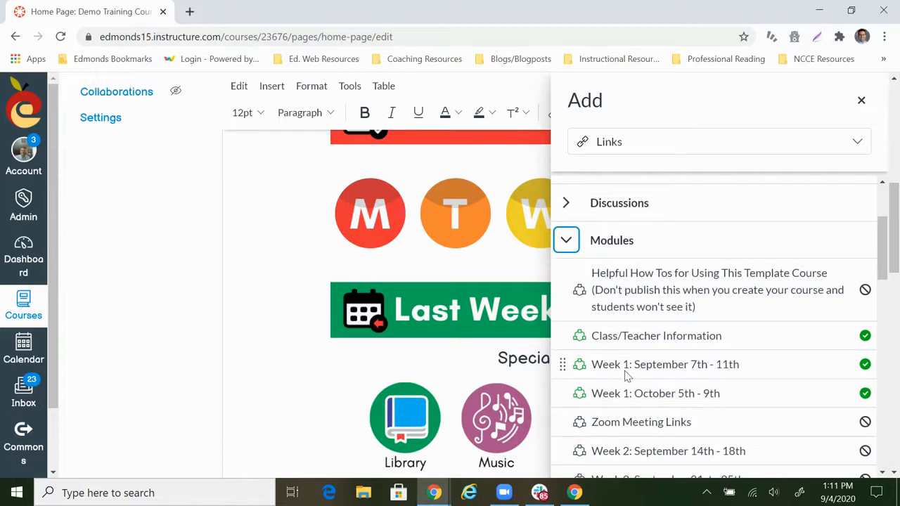
left_click(656, 367)
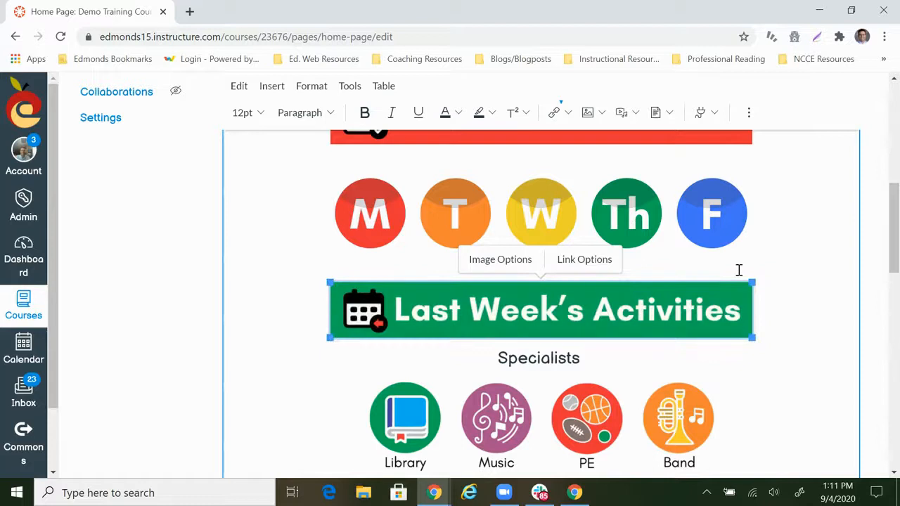
Save the edited Home Page with its updated banner and button links
scroll(739, 270, "up", 1)
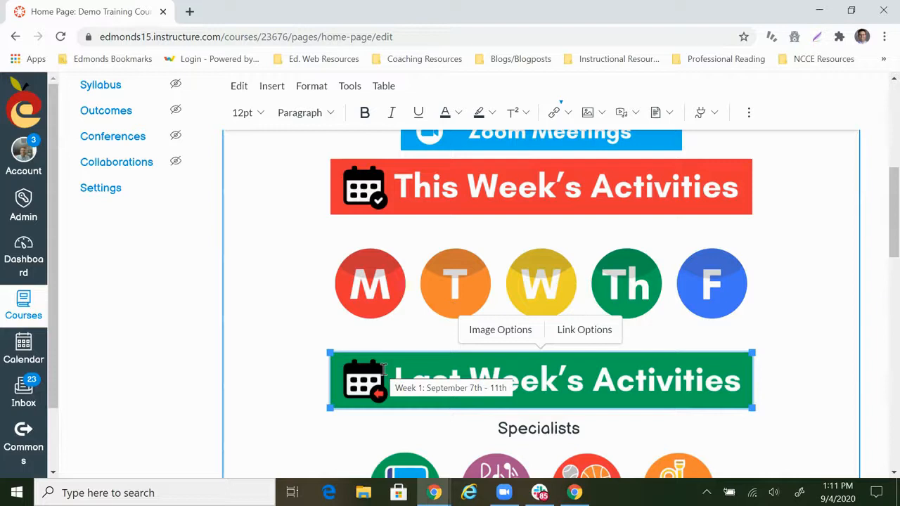
scroll(631, 292, "down", 10)
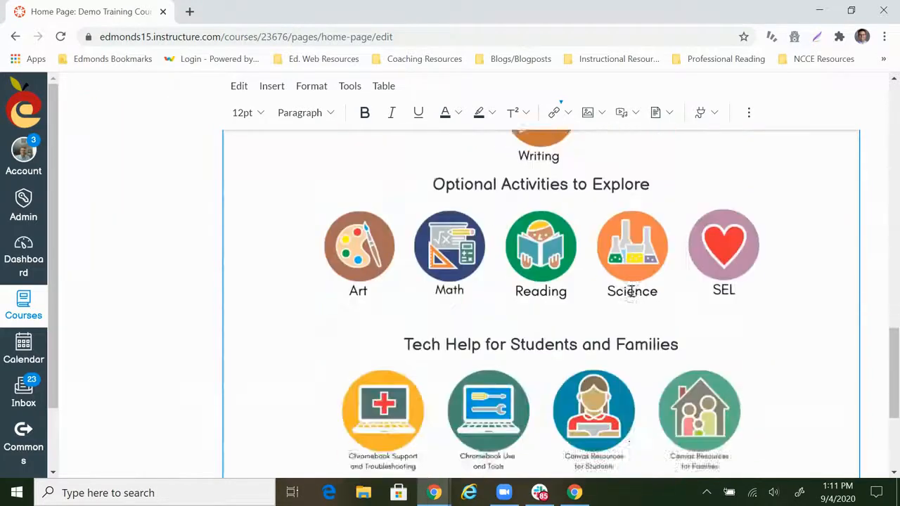
scroll(631, 291, "down", 5)
left_click(842, 440)
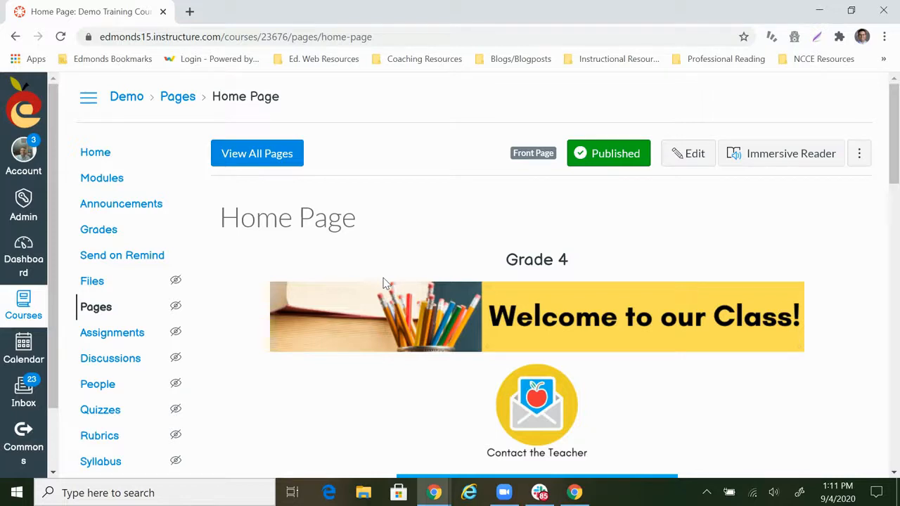
Publish the module Week 2: September 14th - 18th with all its items in the course's module list
left_click(109, 187)
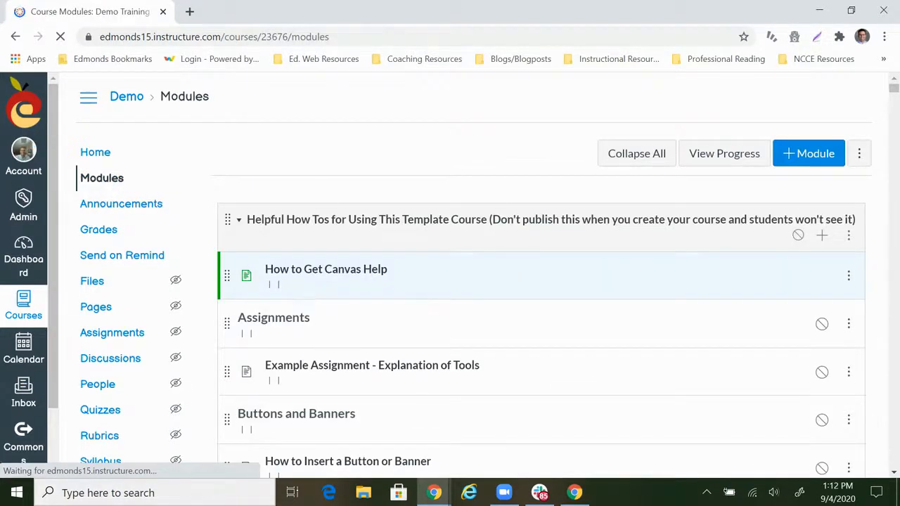
scroll(457, 255, "down", 4)
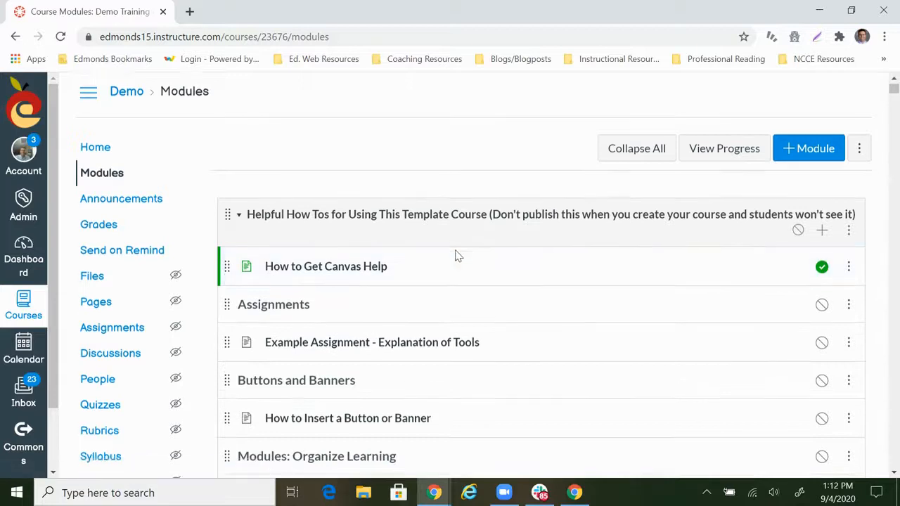
scroll(456, 258, "down", 2)
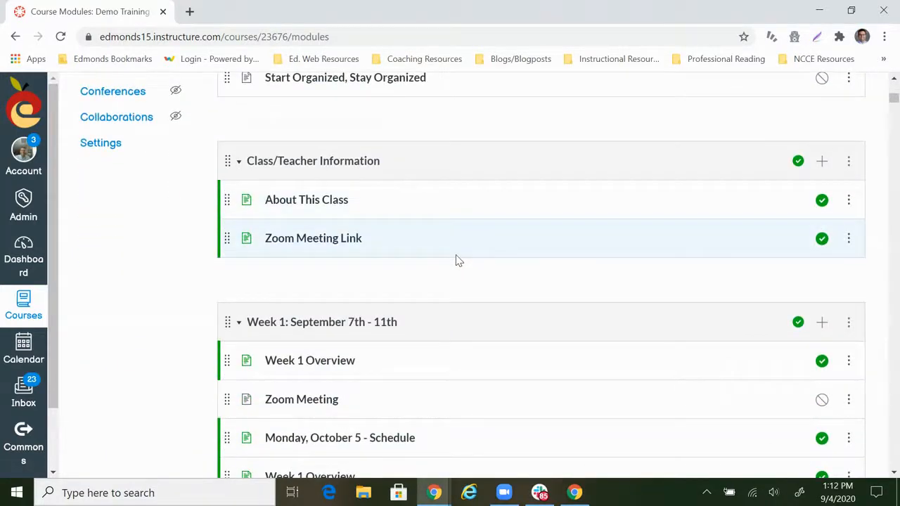
scroll(455, 261, "down", 12)
scroll(456, 261, "down", 10)
scroll(455, 260, "down", 10)
scroll(455, 260, "down", 2)
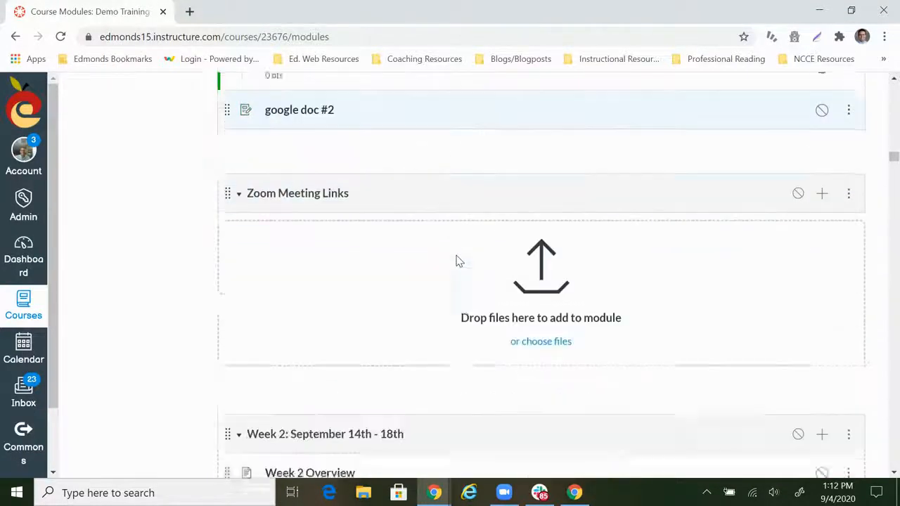
scroll(456, 261, "down", 4)
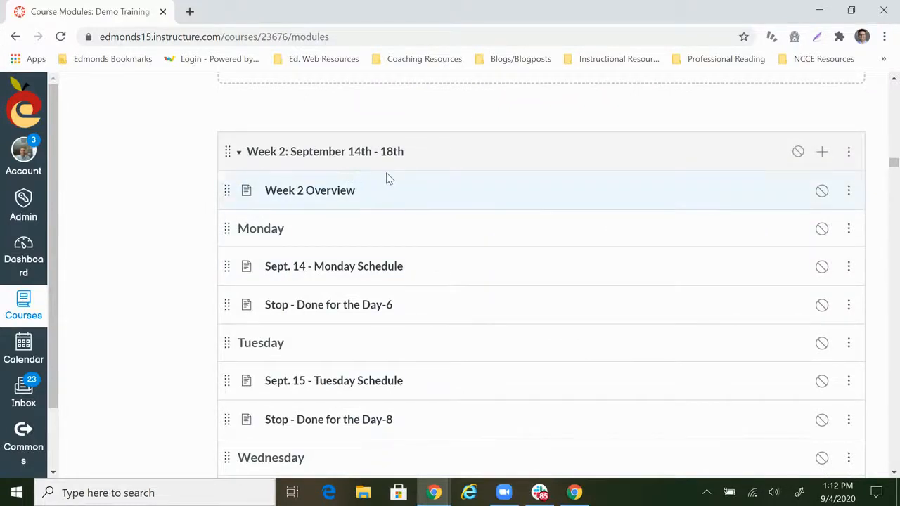
left_click(798, 153)
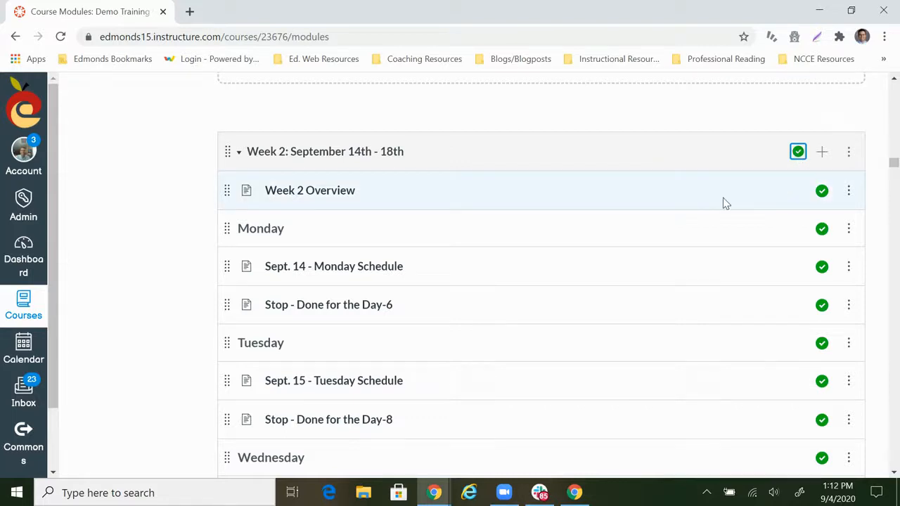
Check the publish status of every item in the Week 2: September 14th - 18th module, from the overview through Friday
scroll(606, 179, "down", 4)
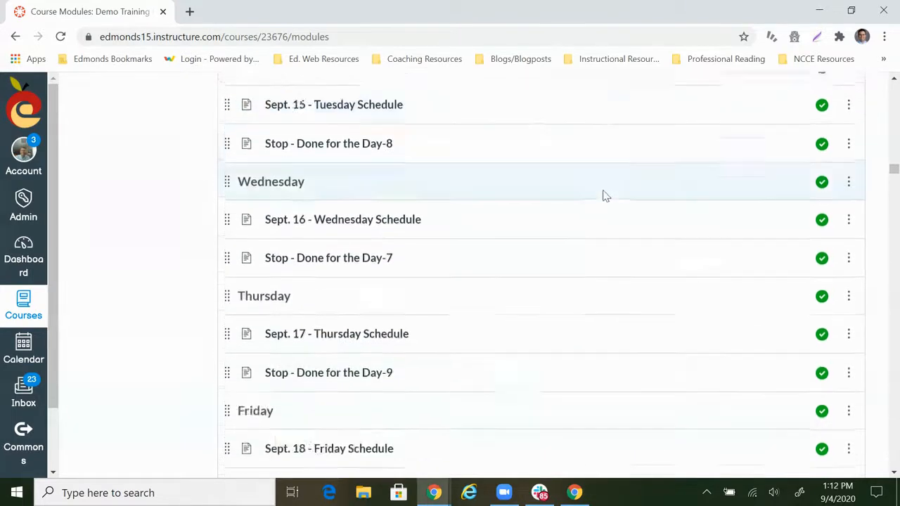
scroll(607, 195, "down", 1)
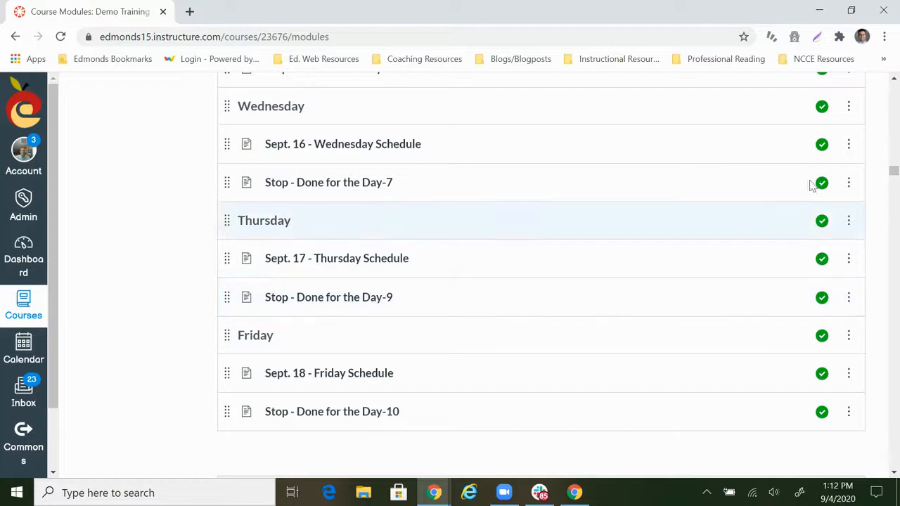
scroll(342, 257, "up", 2)
scroll(365, 202, "up", 1)
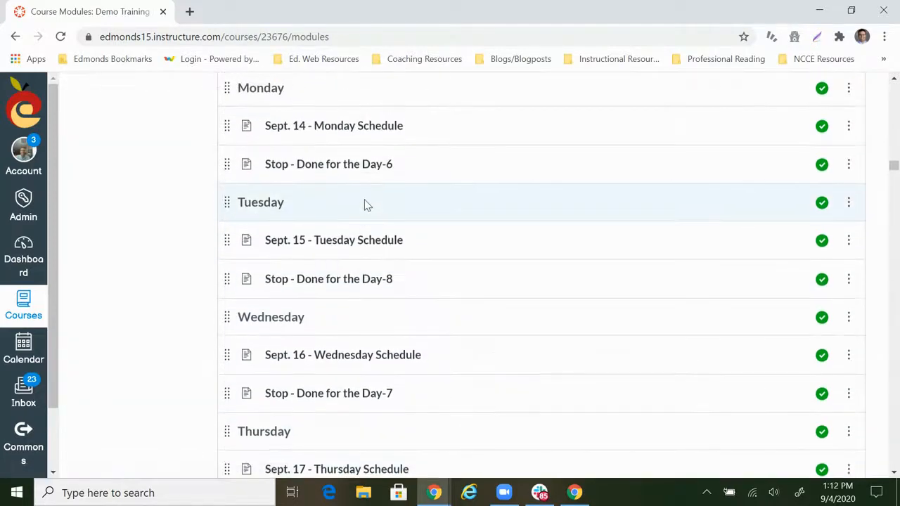
scroll(364, 204, "up", 3)
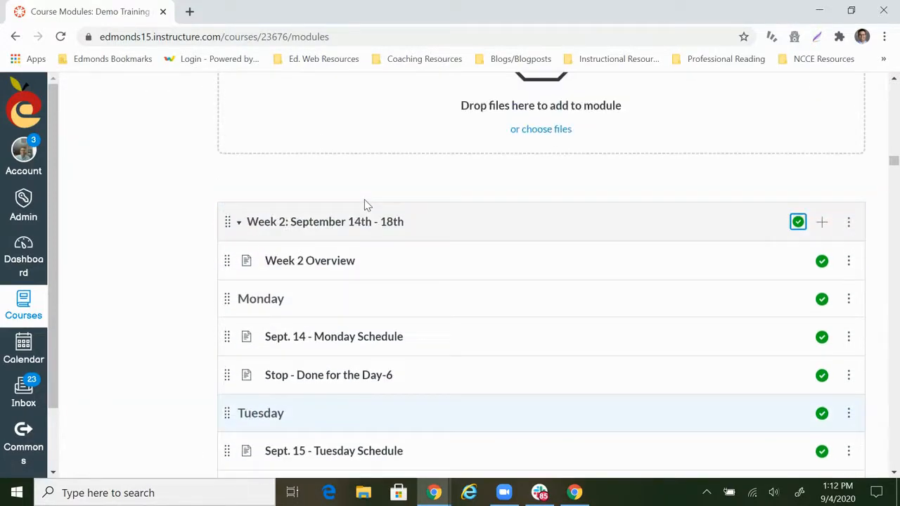
Return from the course's module list to the course home page
left_click_drag(894, 162, 894, 133)
scroll(535, 323, "down", 6)
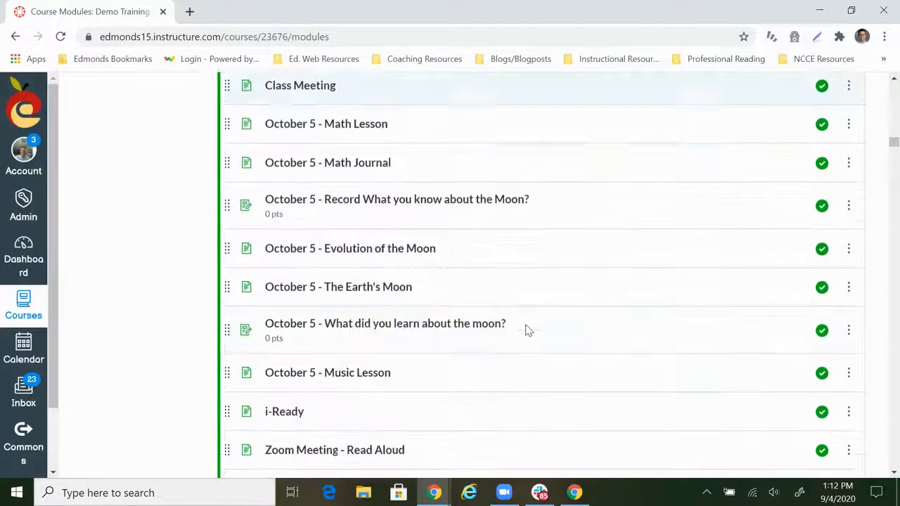
scroll(518, 328, "up", 3)
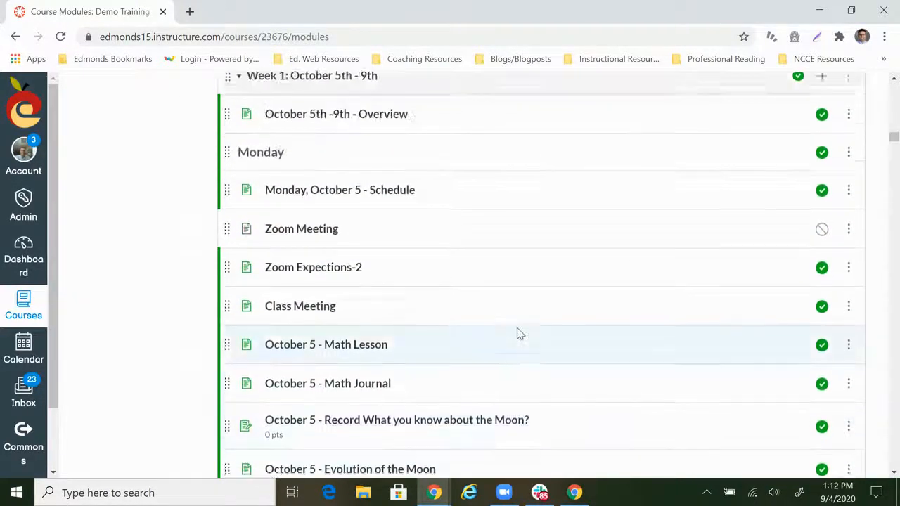
scroll(517, 327, "up", 5)
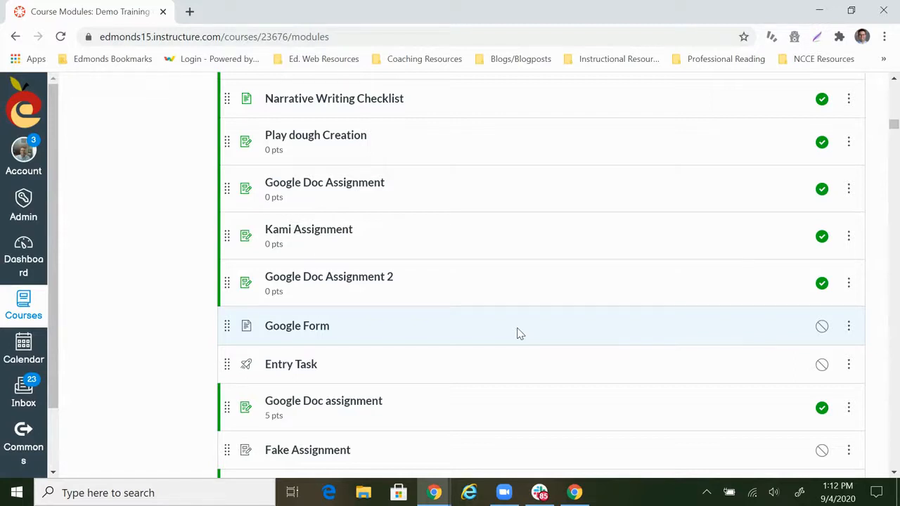
scroll(392, 237, "up", 20)
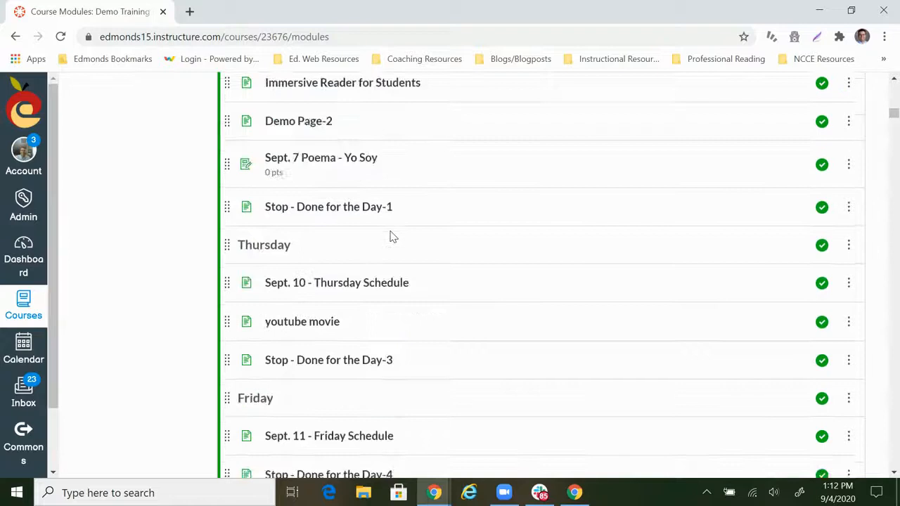
left_click(102, 154)
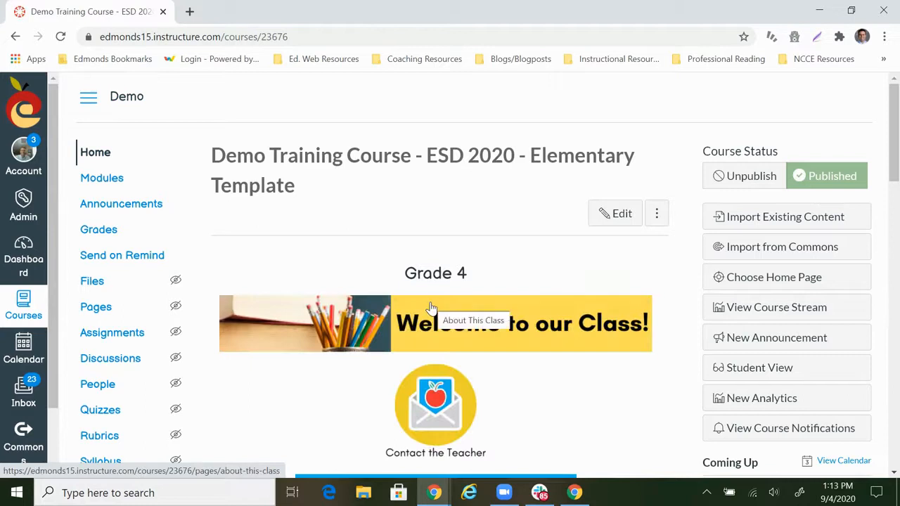
Test the This Week's Activities banner on the home page by following its link to the module it opens
scroll(492, 358, "down", 2)
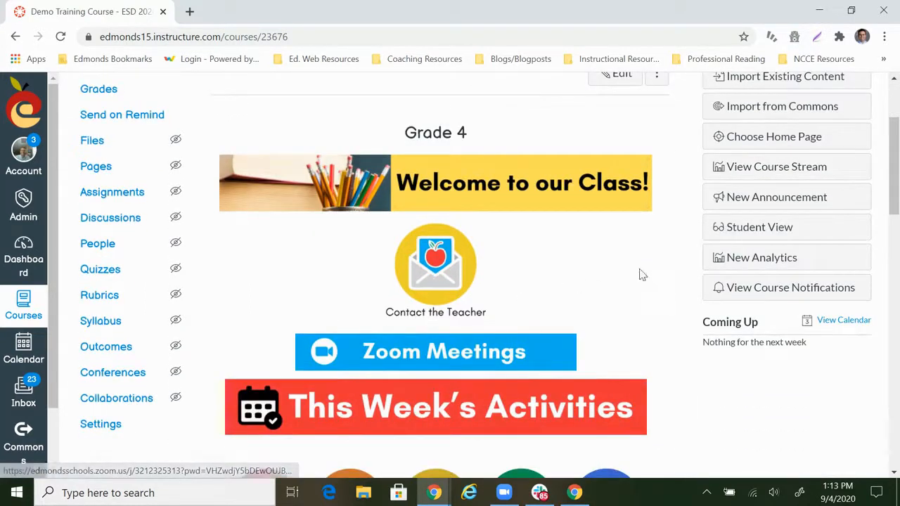
scroll(681, 394, "down", 1)
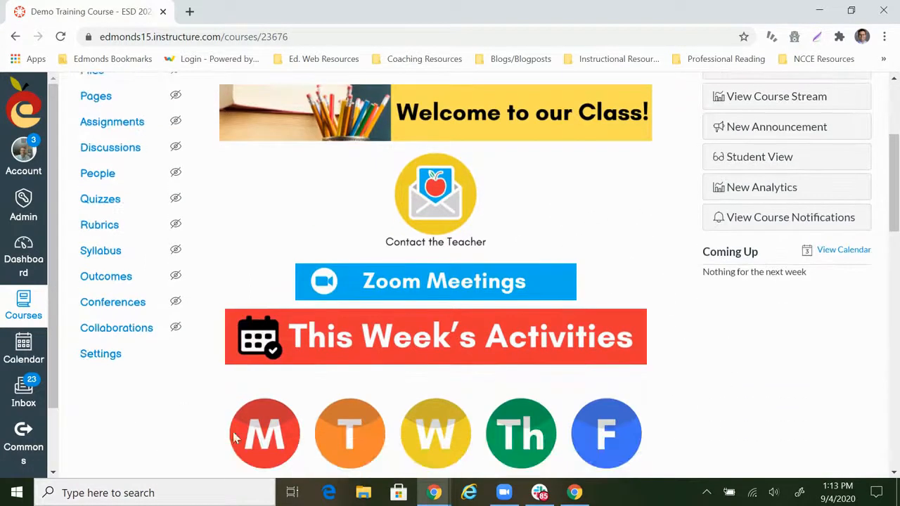
left_click(303, 344)
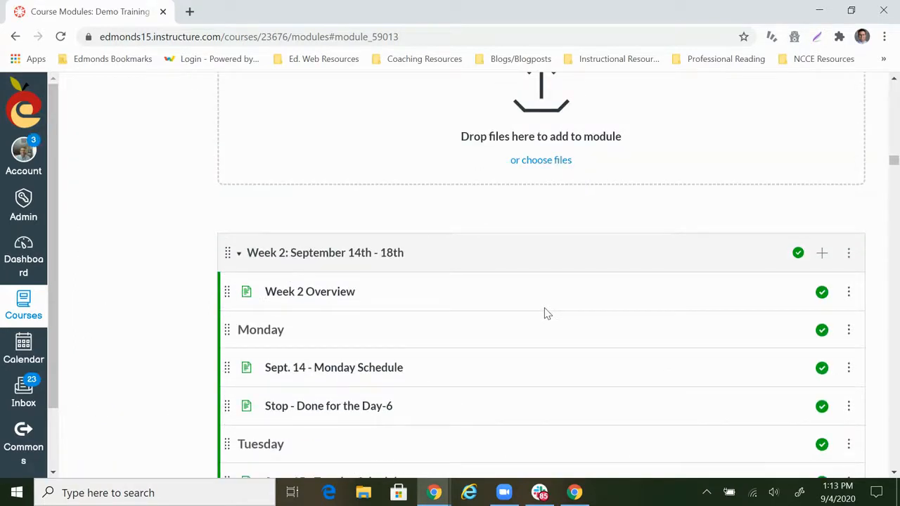
scroll(547, 313, "down", 1)
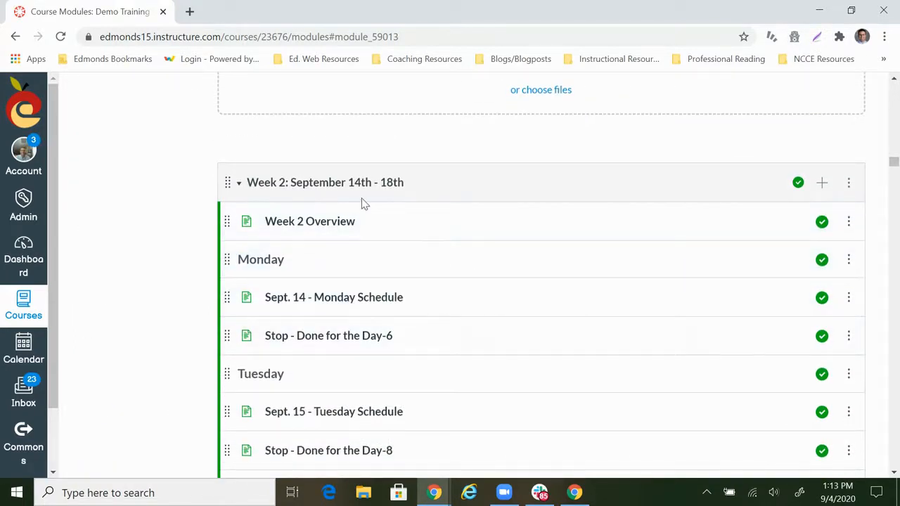